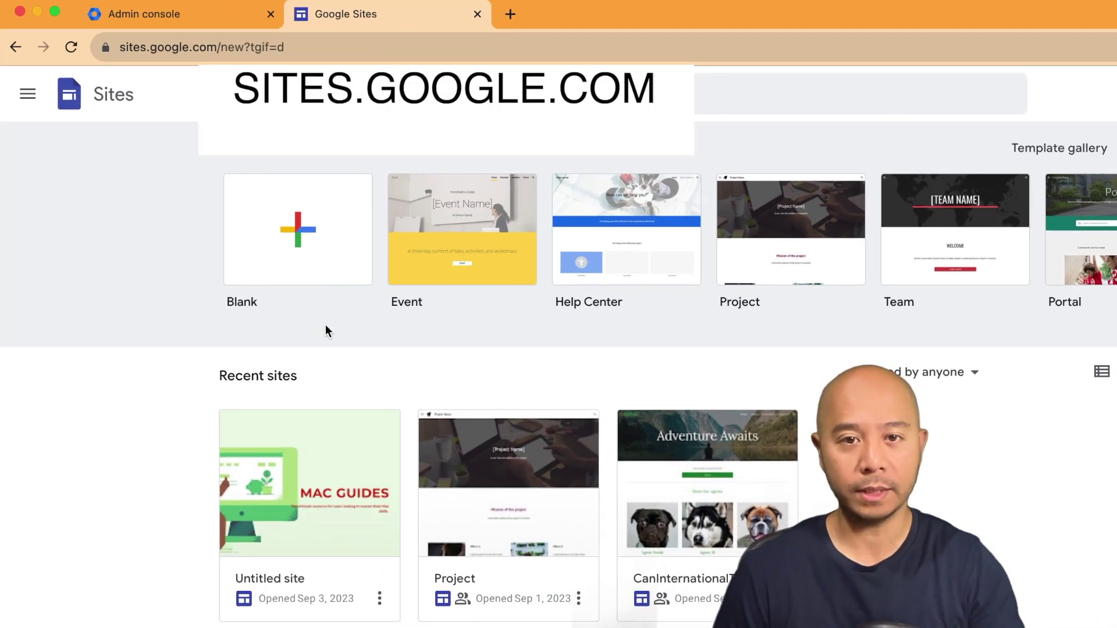
- Open the Untitled (Mac Guides) site from Recent sites, leaving its header and subtitle unchanged
left_click(322, 532)
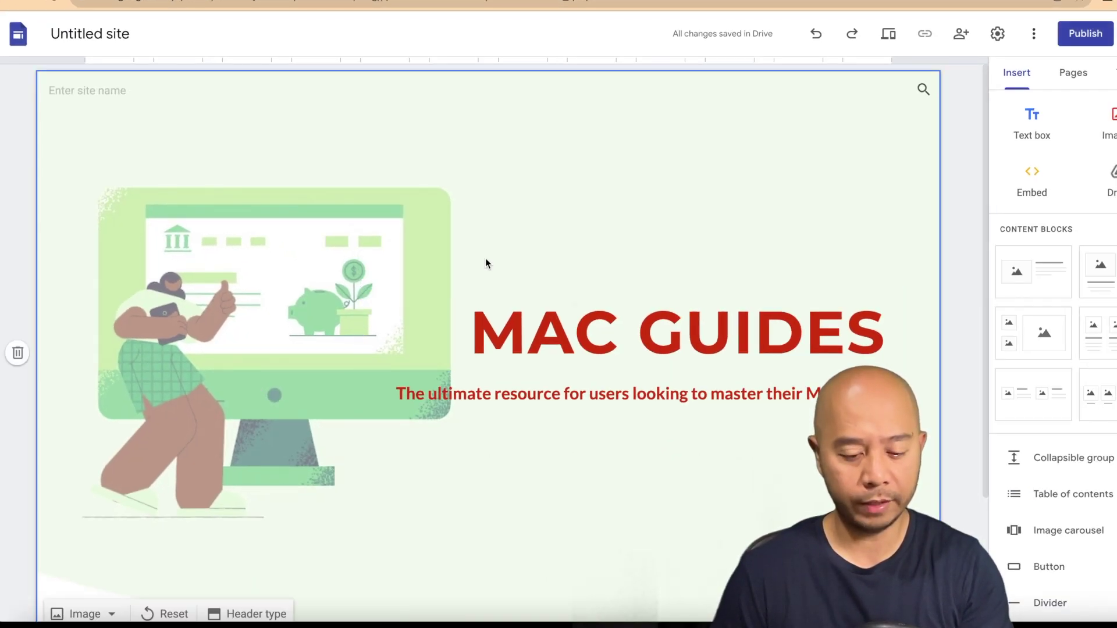
scroll(485, 263, "down", 1)
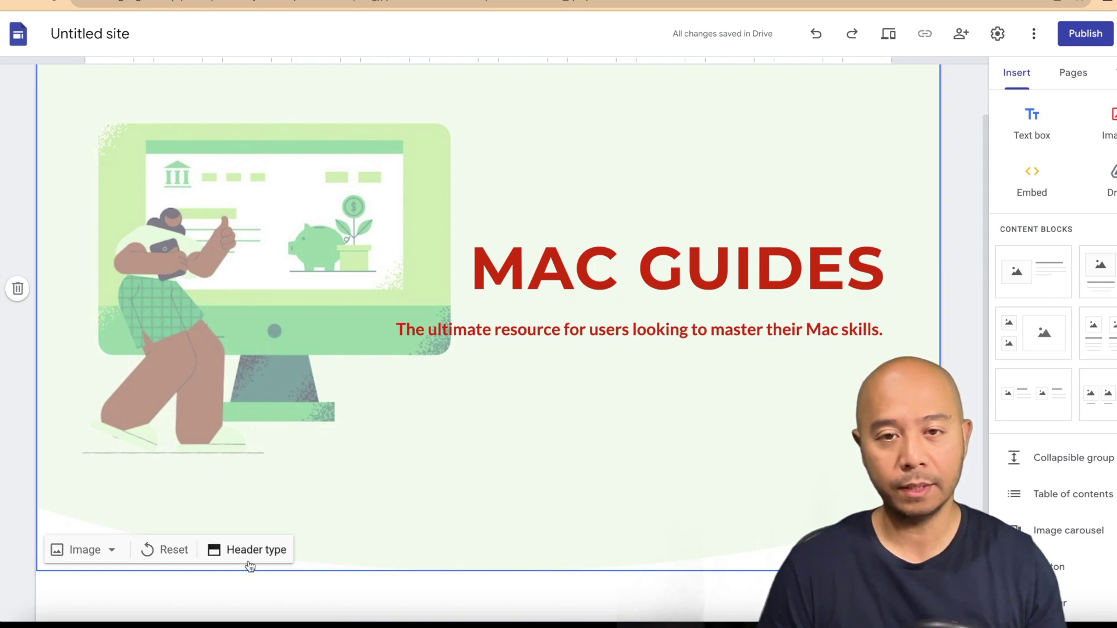
left_click(249, 563)
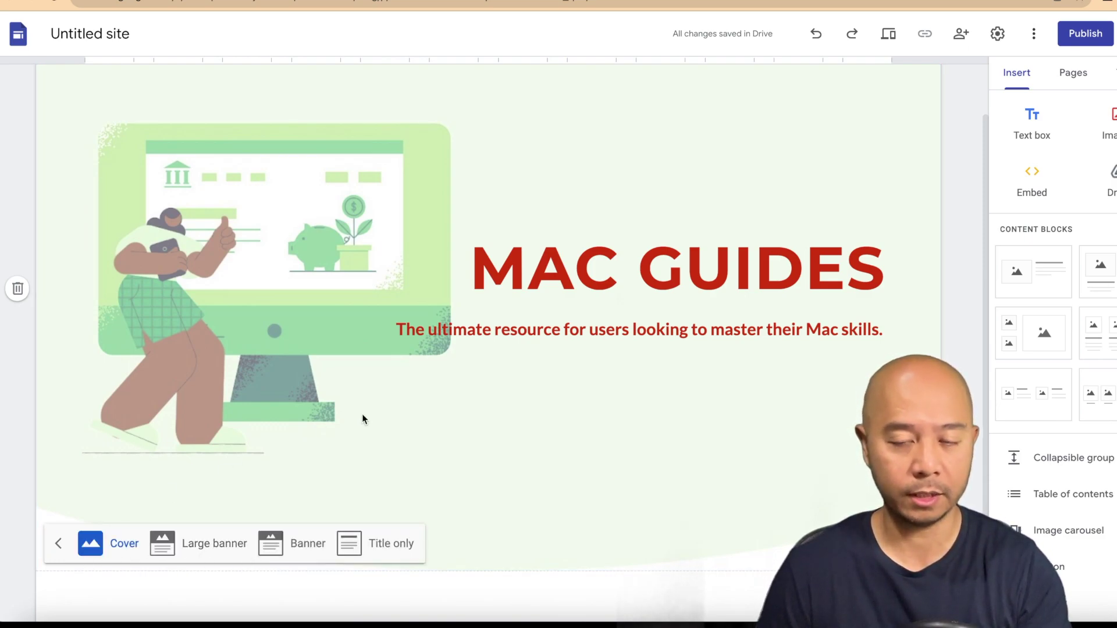
left_click(640, 329)
left_click(640, 330)
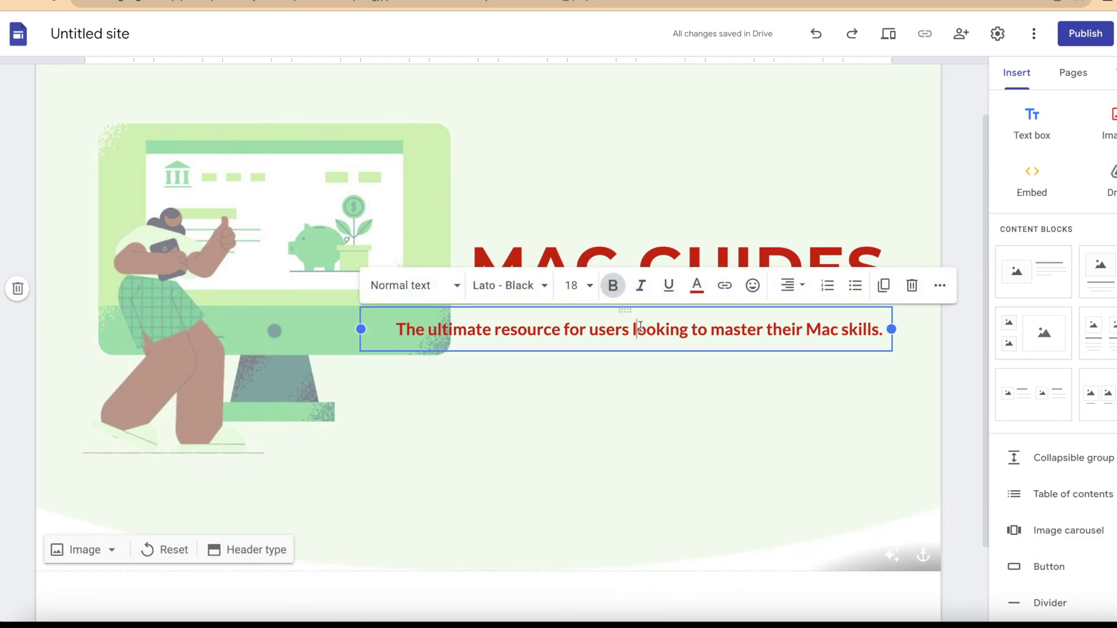
left_click(631, 177)
scroll(633, 177, "up", 2)
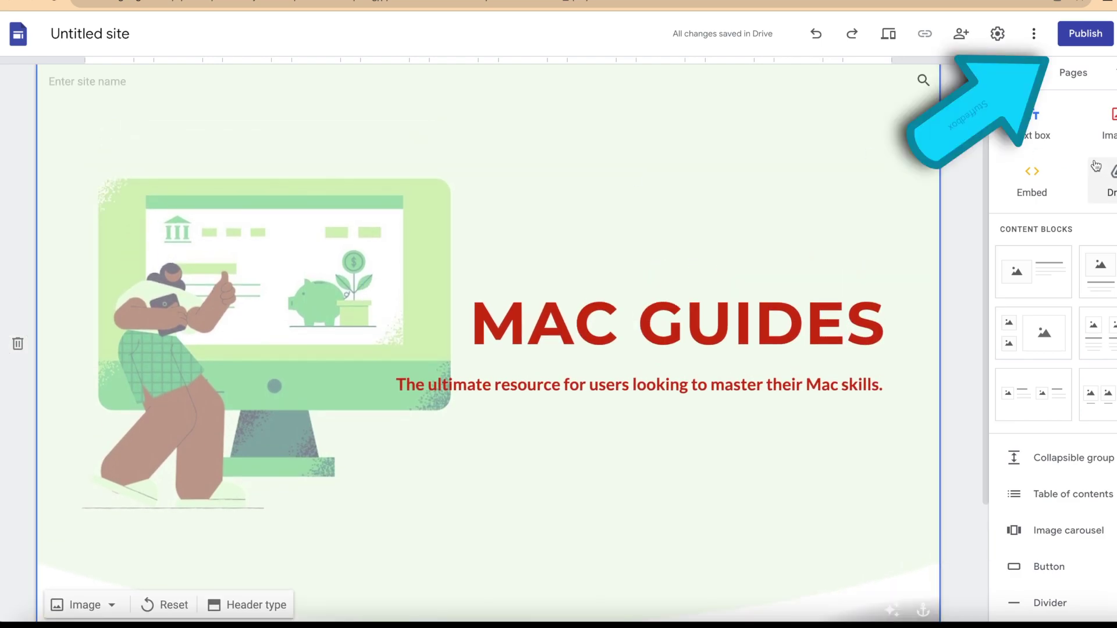
- In the Publish settings, replace the site's web address with macguides
left_click(1078, 36)
type("m23")
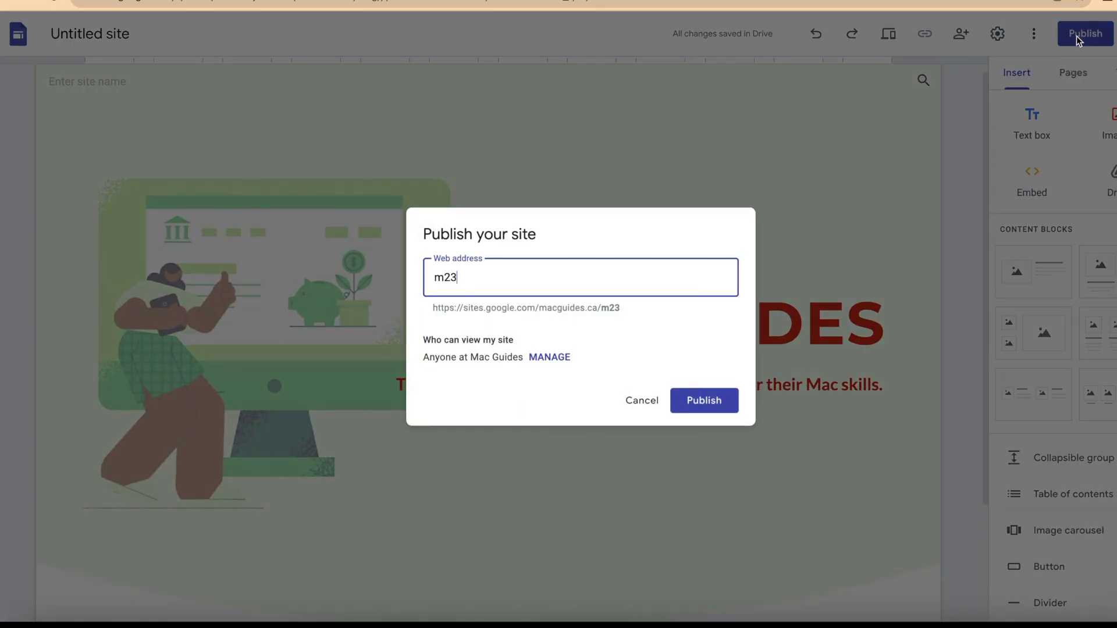
left_click_drag(593, 285, 438, 277)
type("macguides")
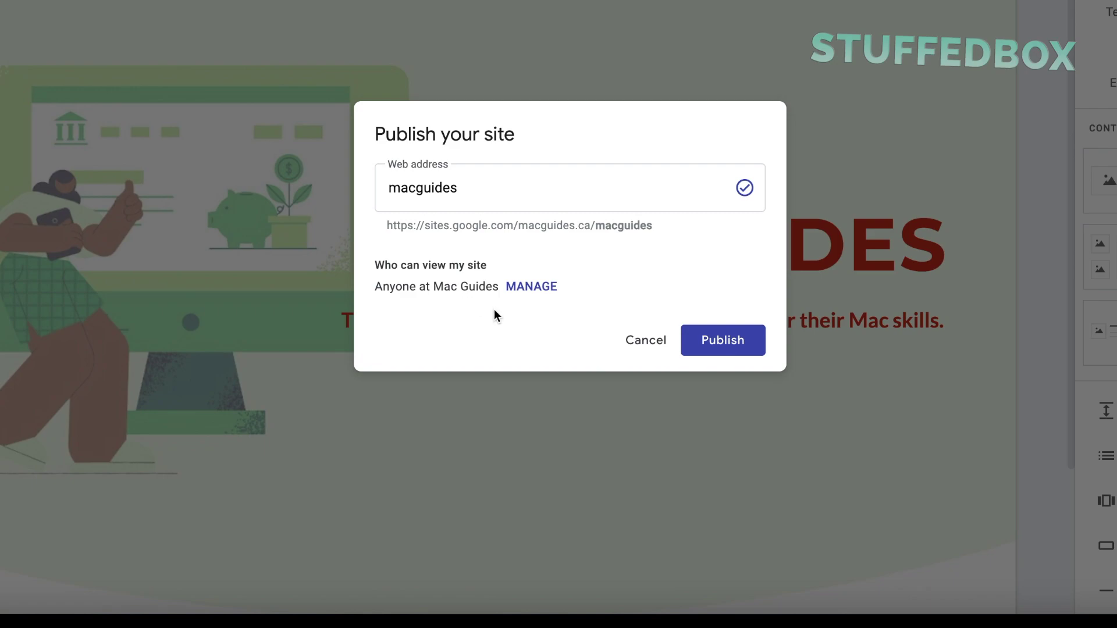
- Change the published site's visibility to Public for anyone on the internet
left_click(524, 286)
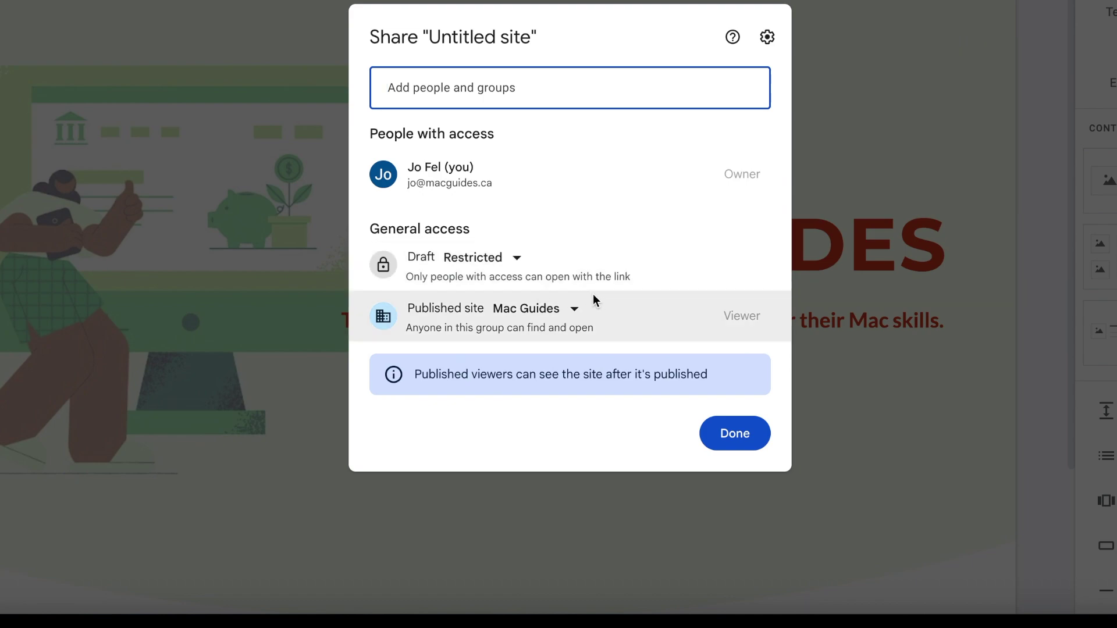
left_click(569, 311)
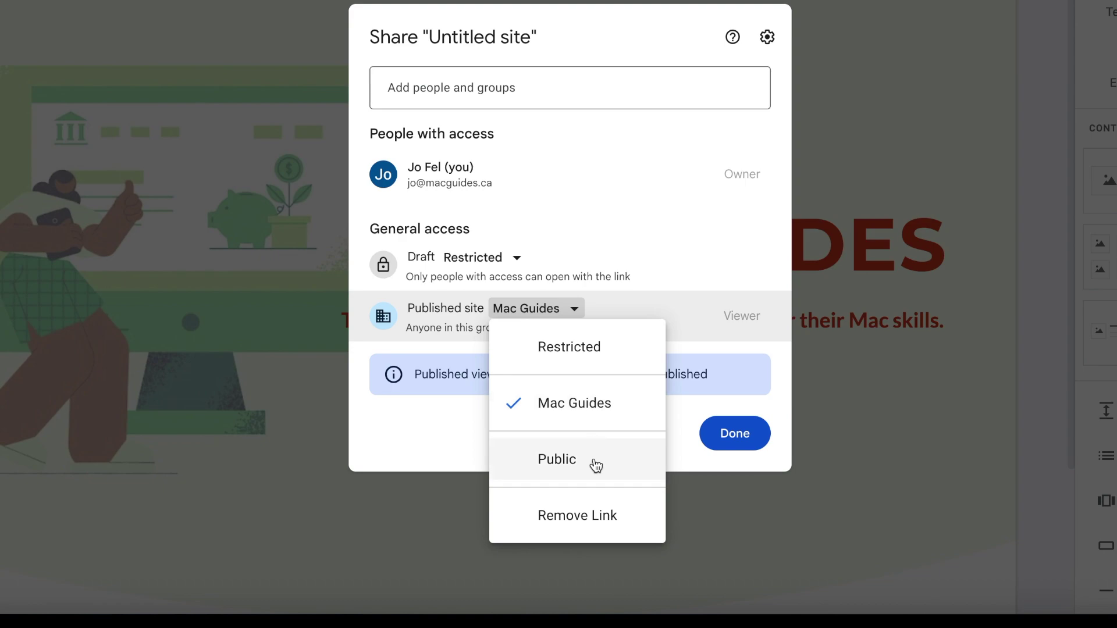
left_click(595, 464)
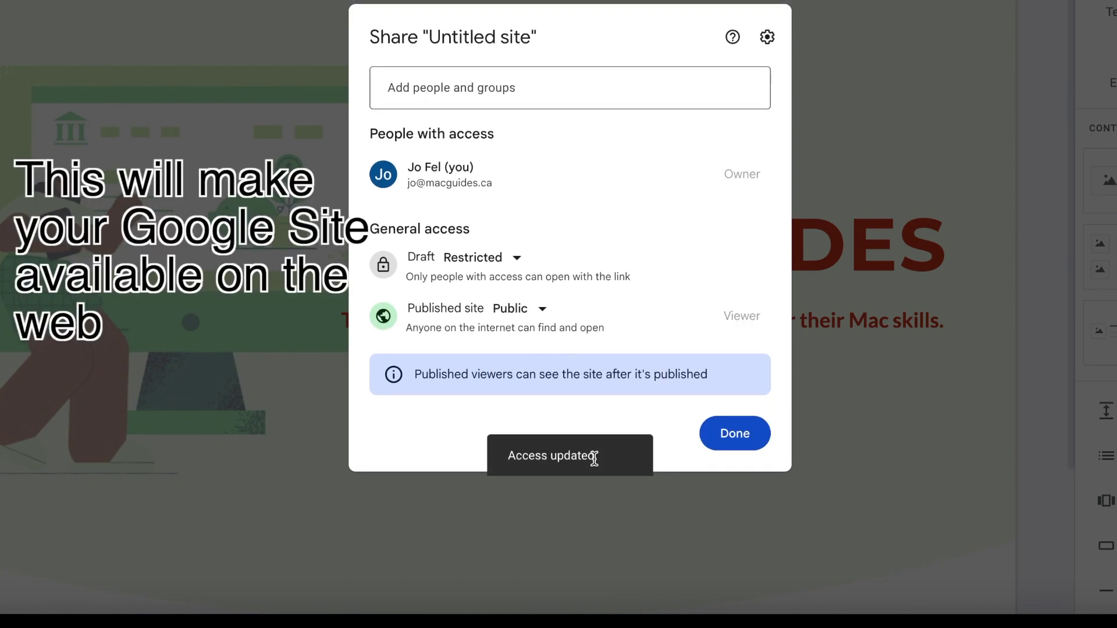
- Tick 'Request public search engines to not display my site' and publish at macguides
left_click(727, 439)
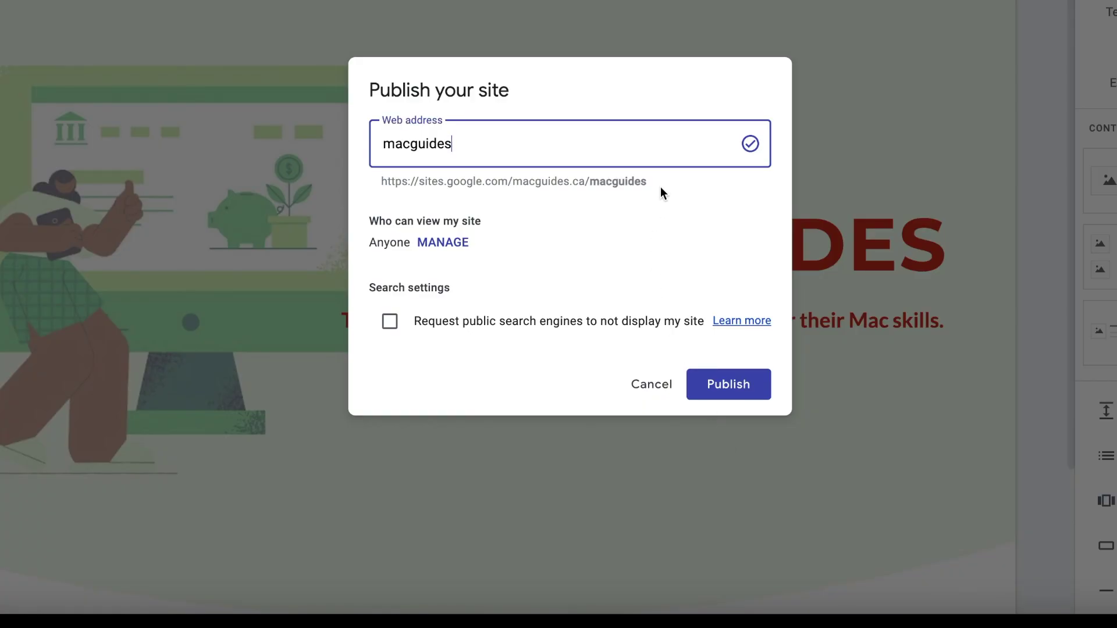
left_click_drag(647, 181, 379, 185)
key("super+c")
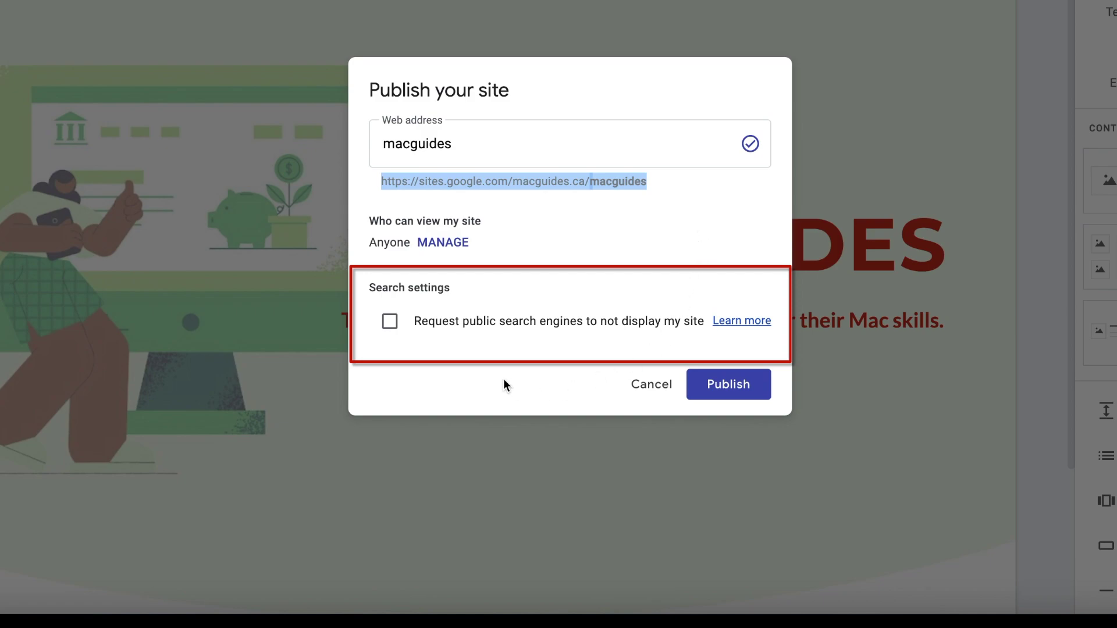
left_click(389, 321)
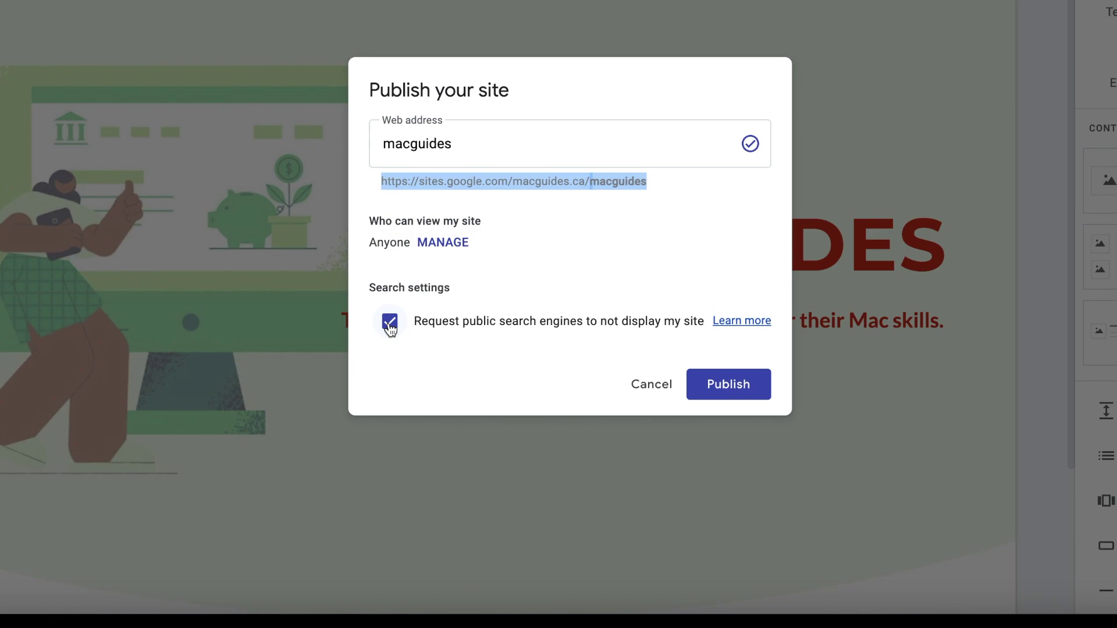
left_click(764, 395)
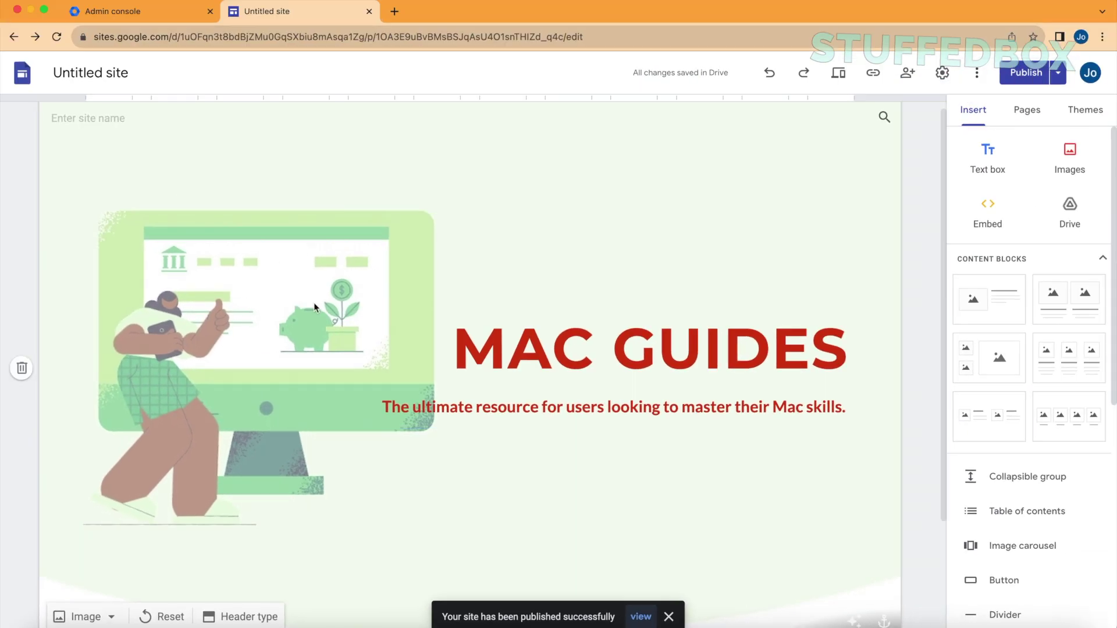
- Load the published sites.google.com Mac Guides URL in a new Incognito window
left_click(96, 4)
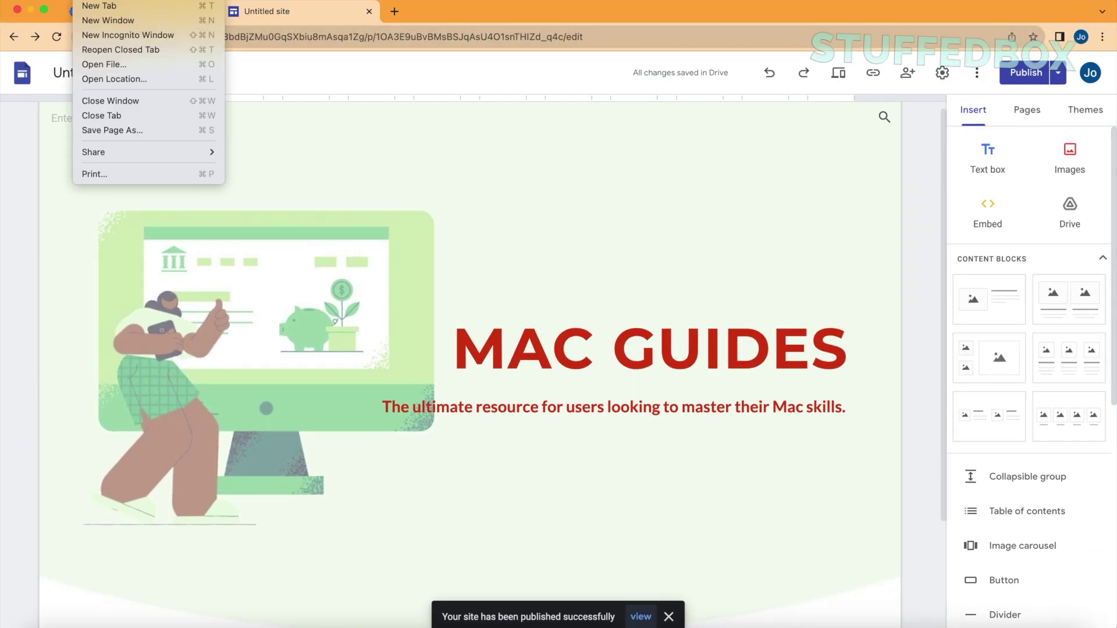
left_click(128, 35)
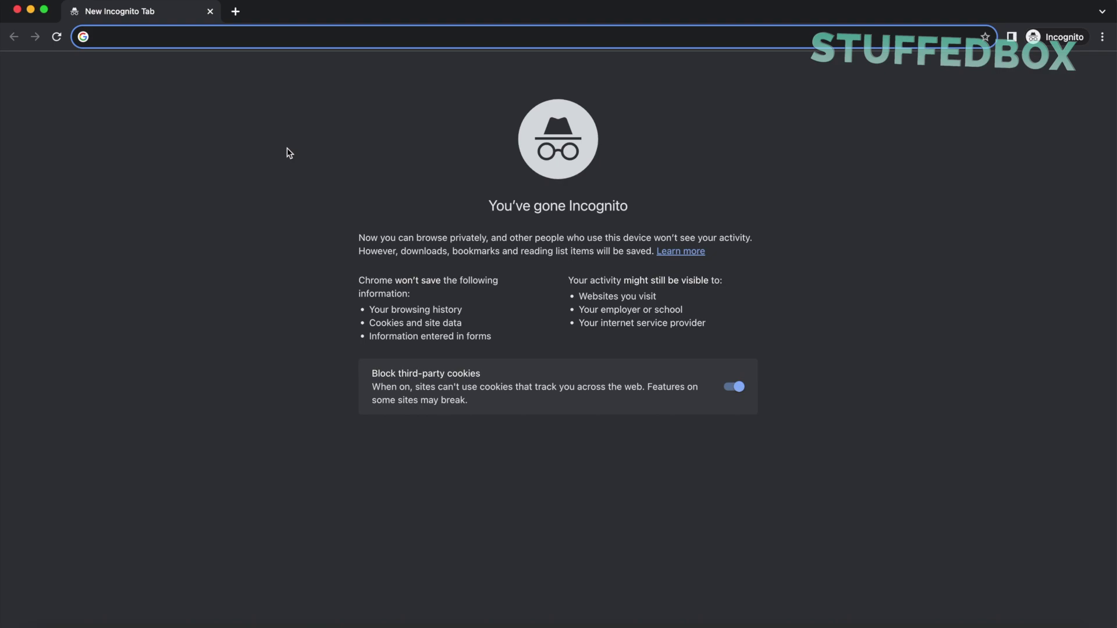
key("super+v")
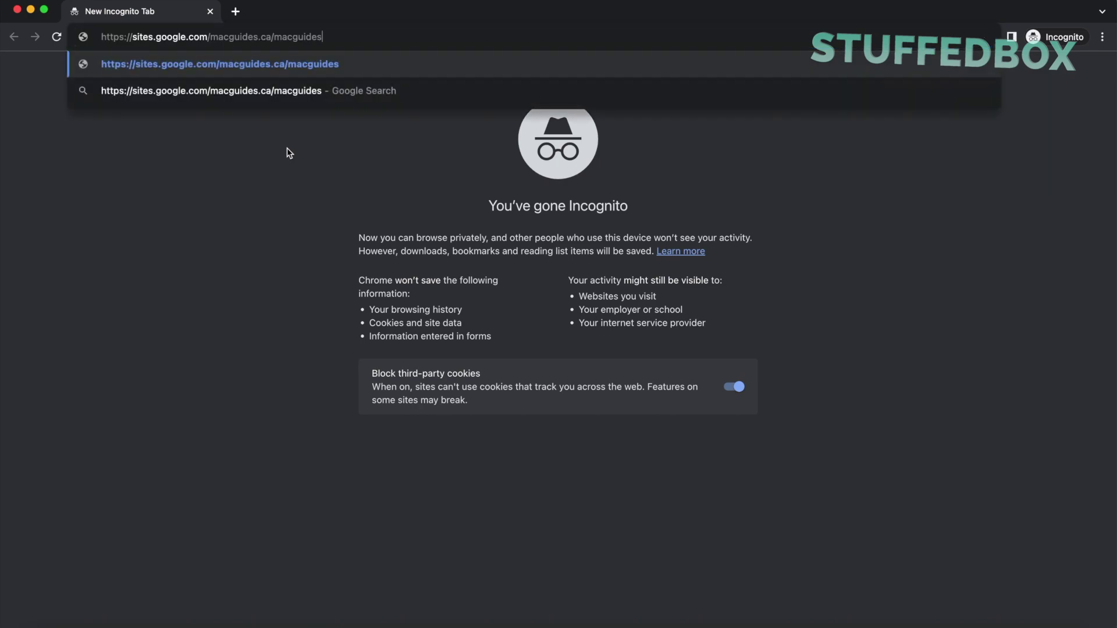
key("Return")
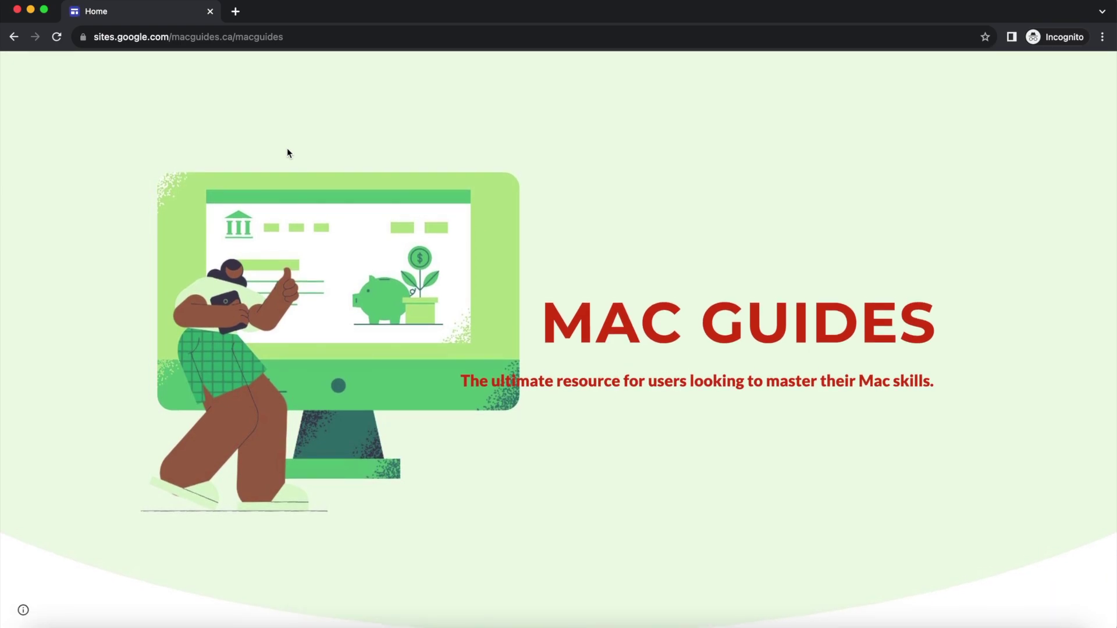
- Try macguides.ca in the address bar and see it can't be reached yet
left_click(321, 39)
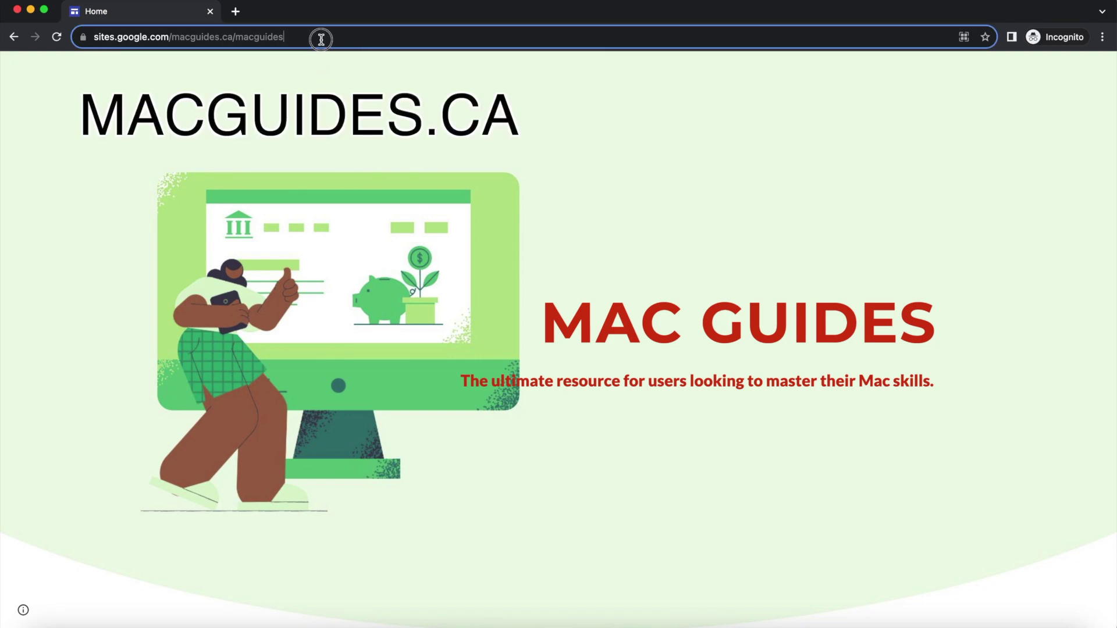
type("macguides.ca")
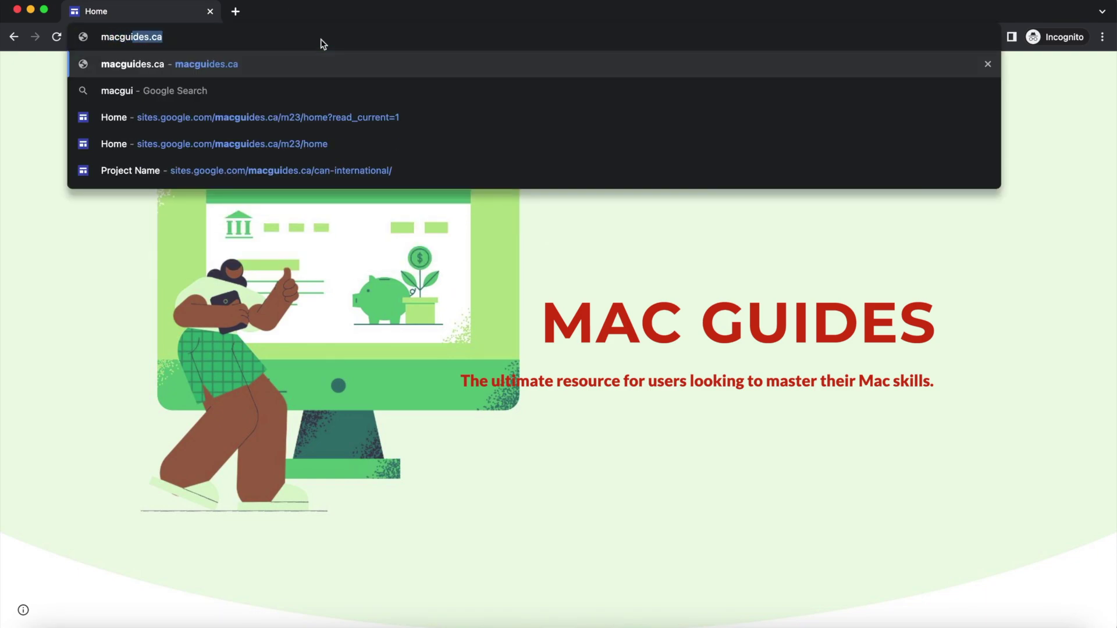
key("Return")
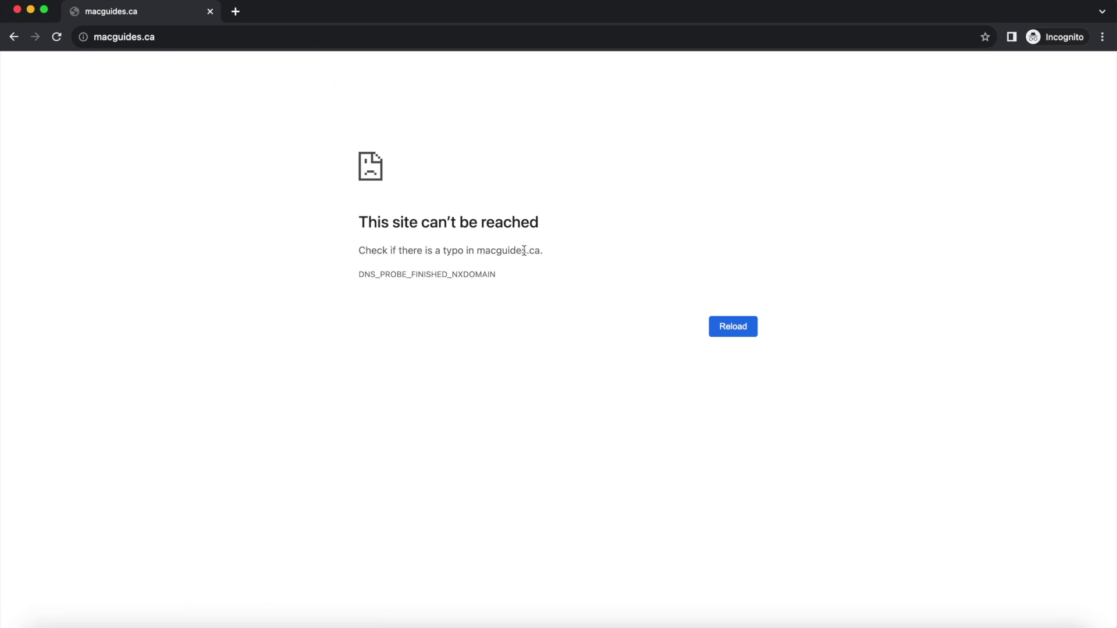
- Close the incognito window and go to Account > Domains > Manage domains in the Admin console
left_click(17, 10)
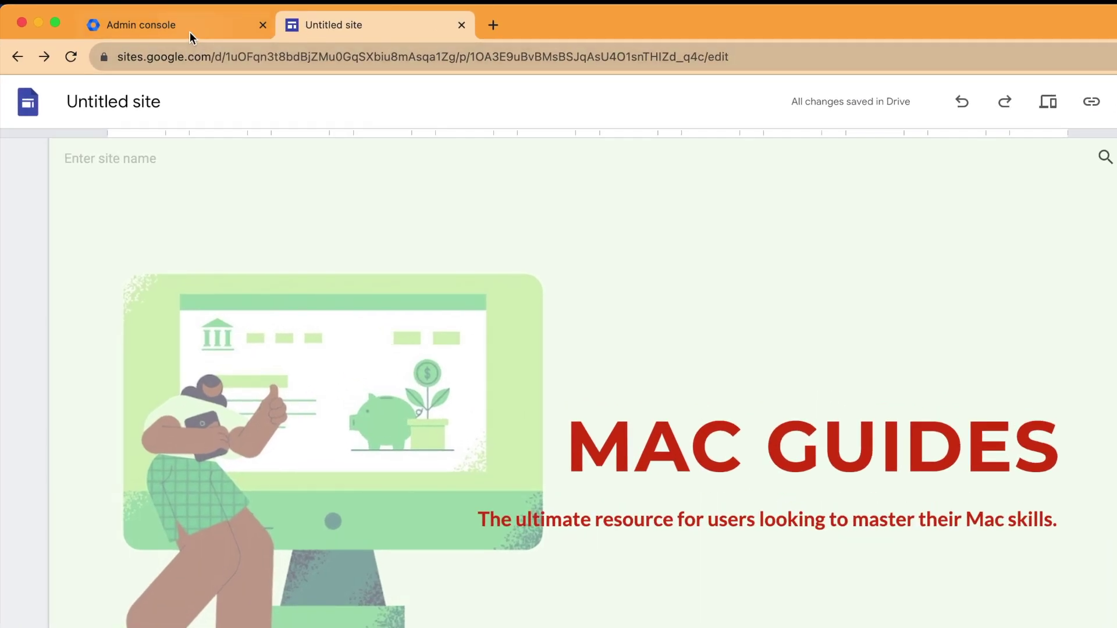
left_click(190, 32)
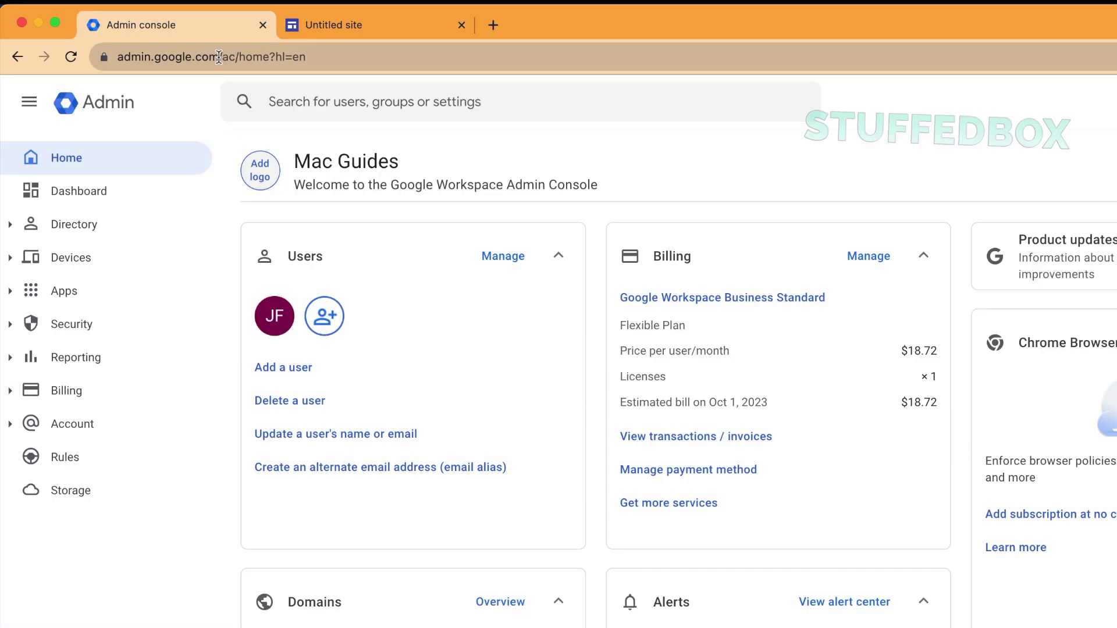
left_click_drag(219, 56, 130, 98)
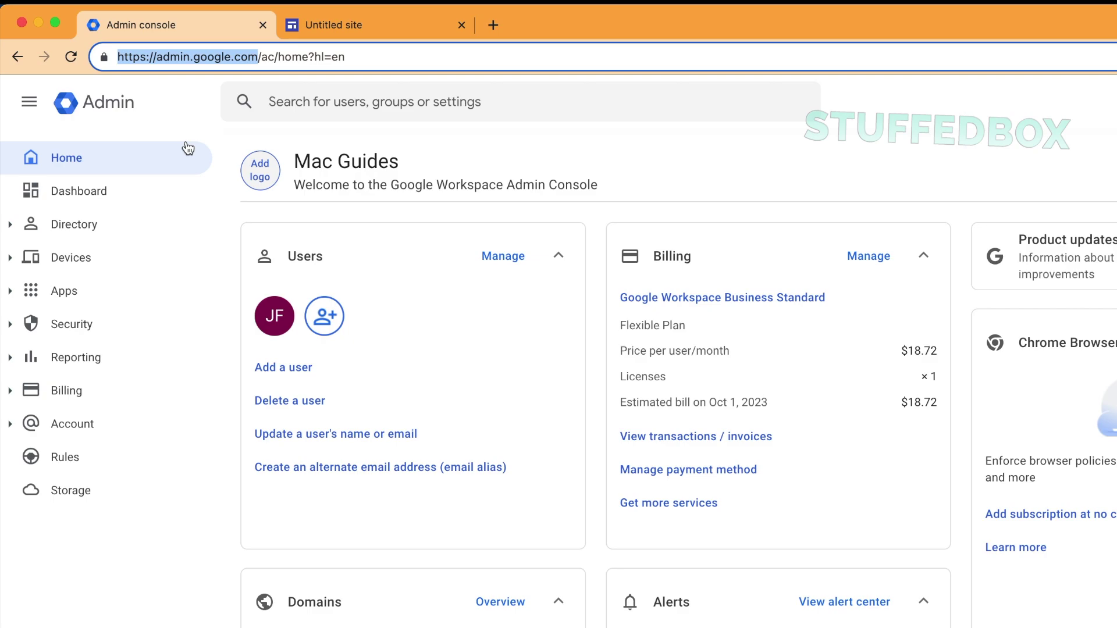
left_click(10, 424)
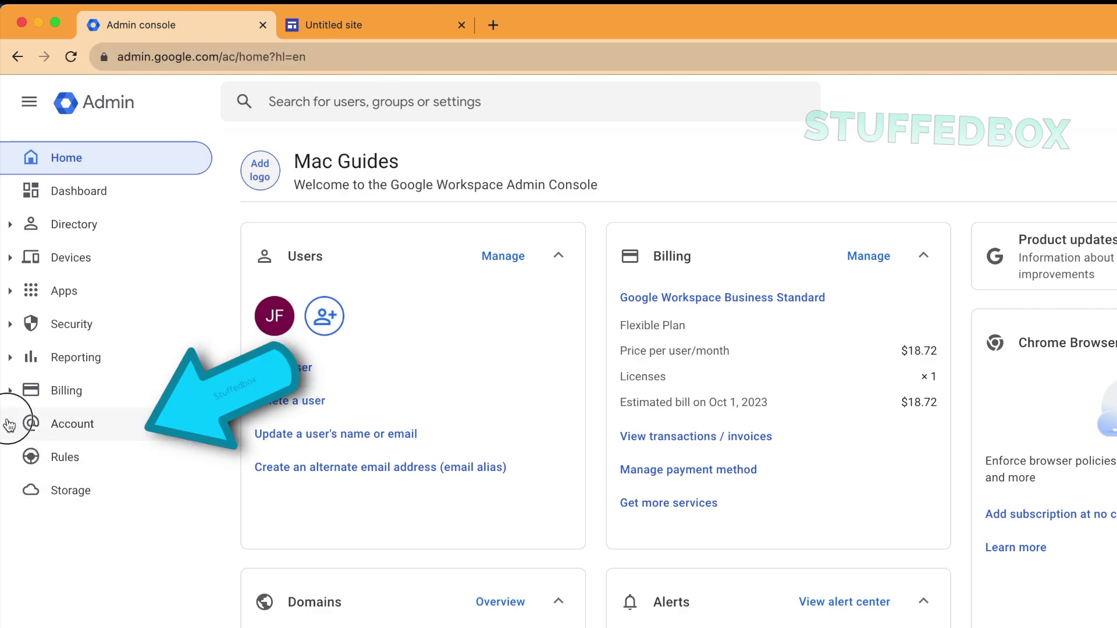
scroll(143, 568, "down", 3)
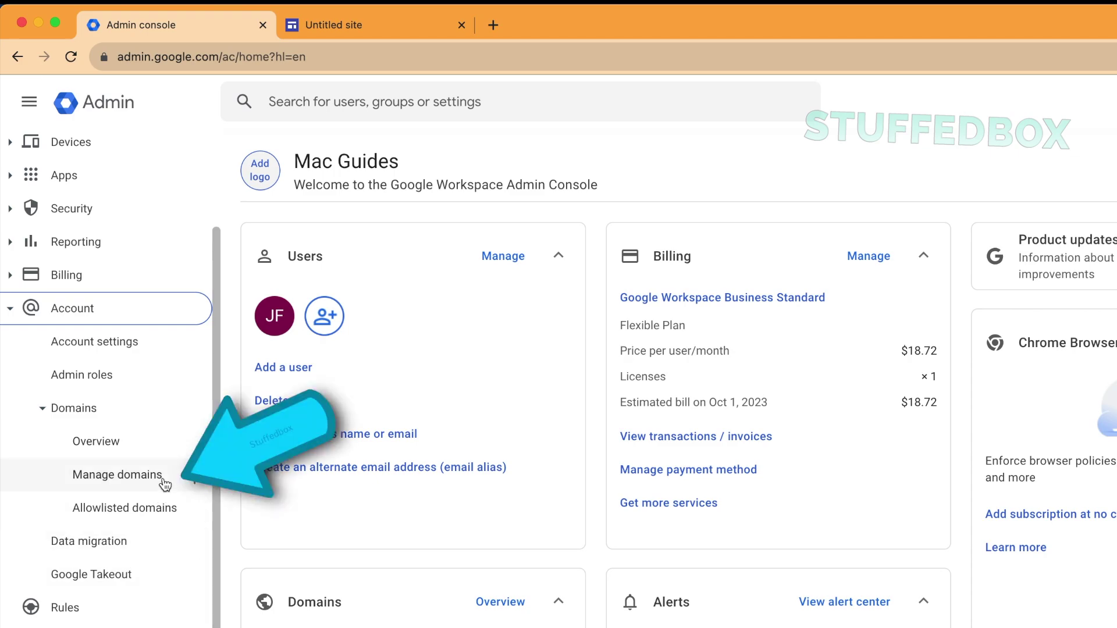
left_click(116, 474)
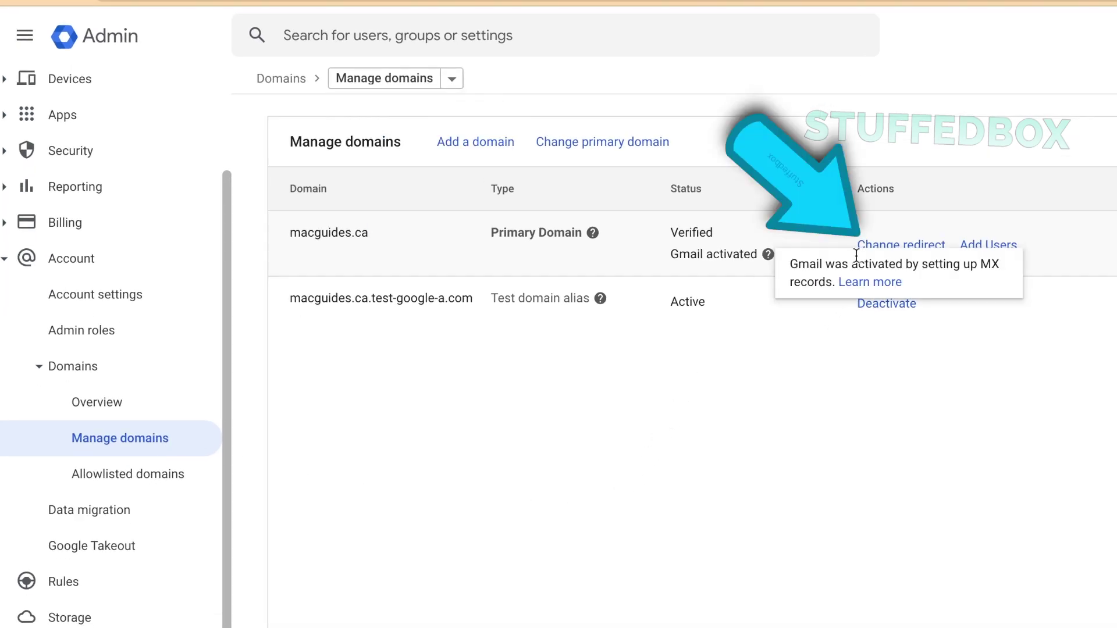
left_click(914, 242)
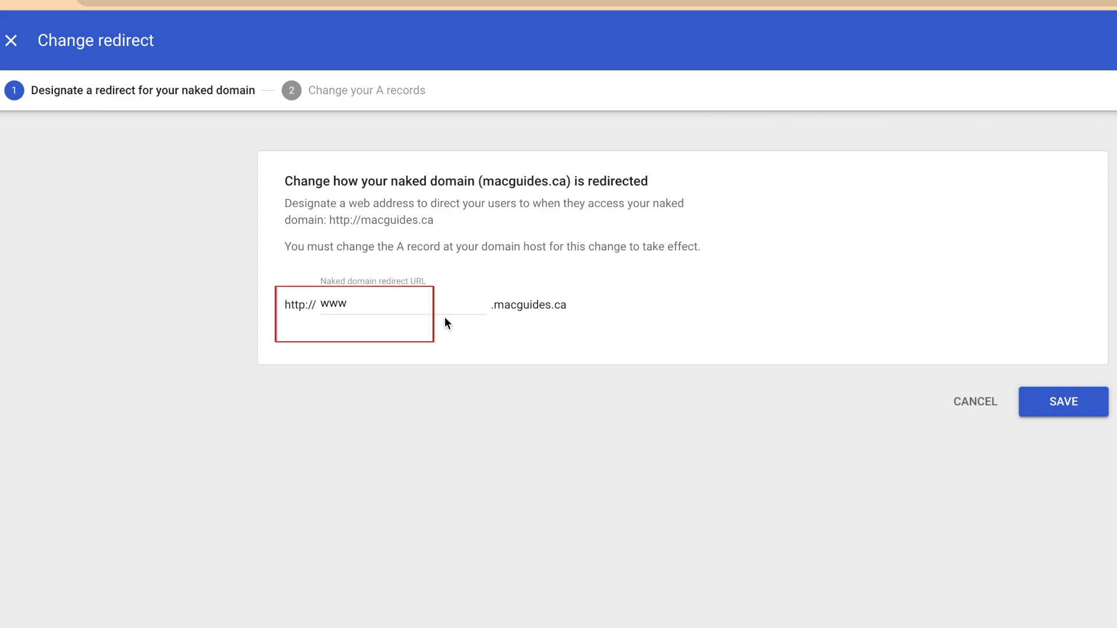
left_click(1059, 392)
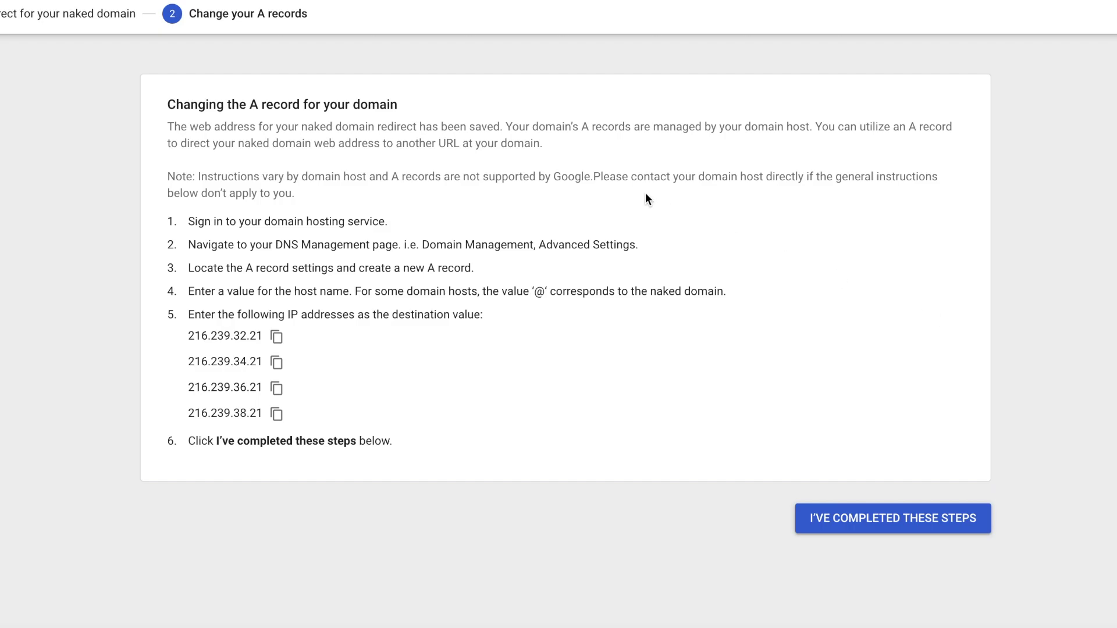
- Review the A record instructions, then open Google Domains in a new tab and manage macguides.ca
left_click_drag(581, 126, 640, 124)
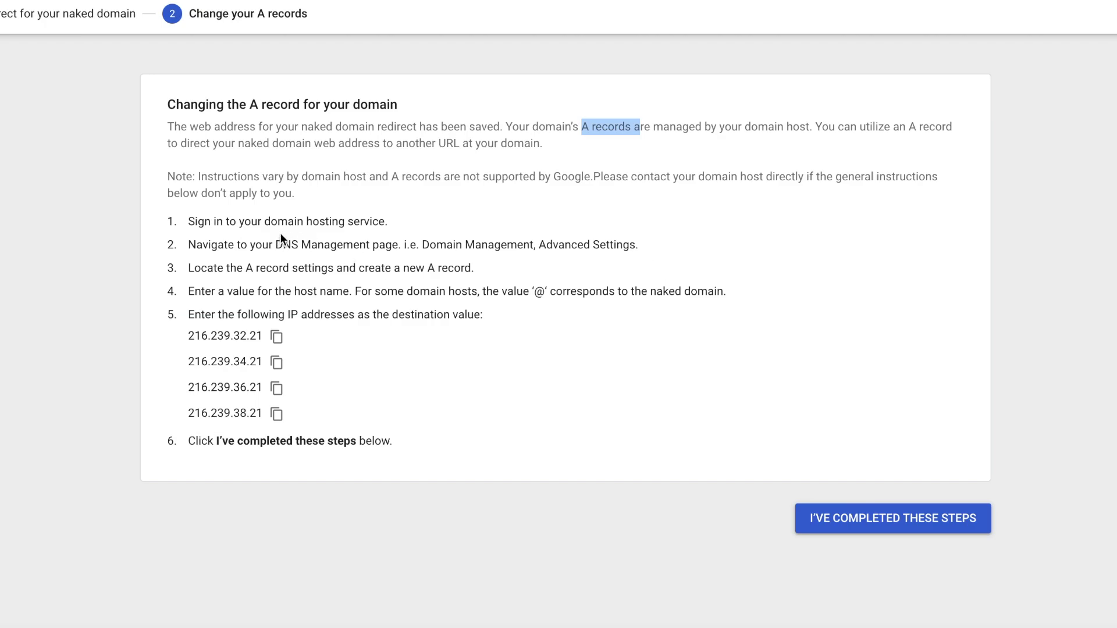
left_click(386, 221)
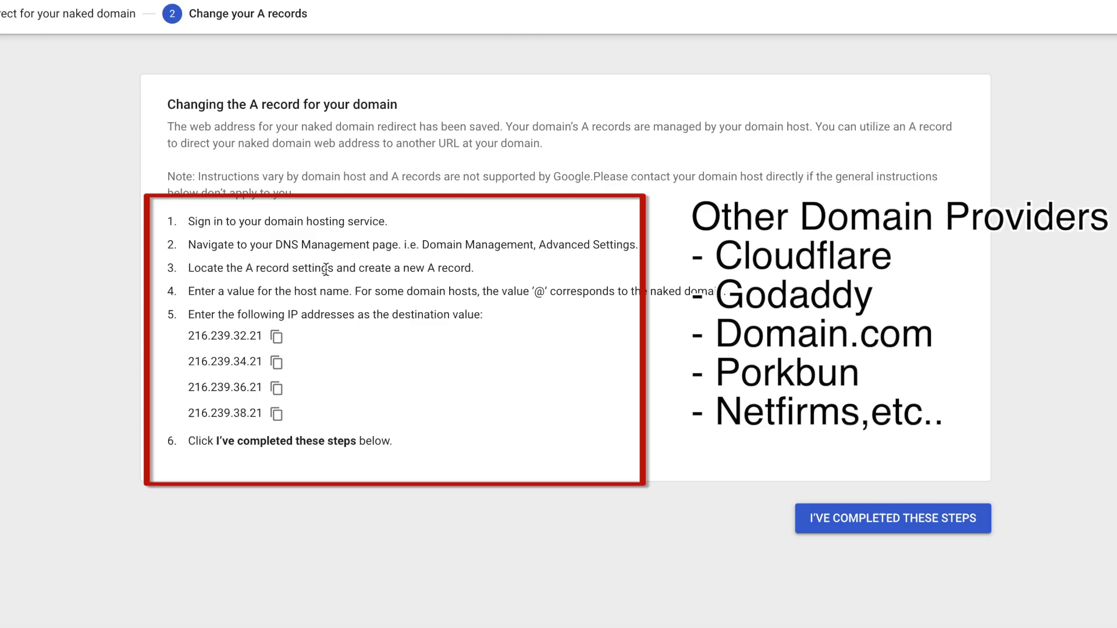
left_click_drag(356, 268, 474, 268)
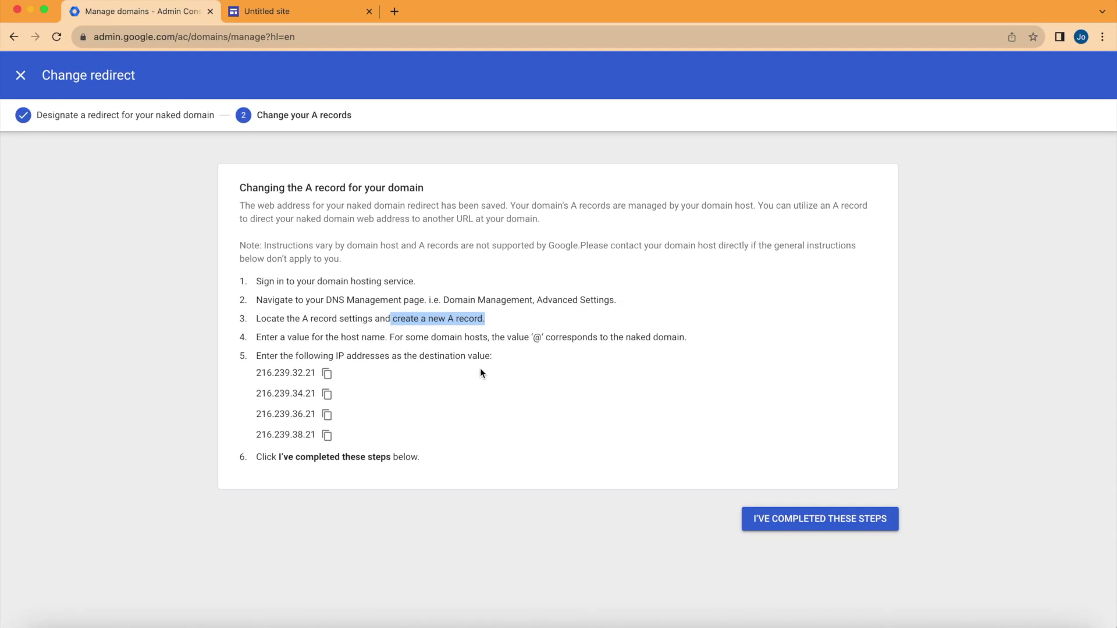
left_click(398, 11)
type("domain")
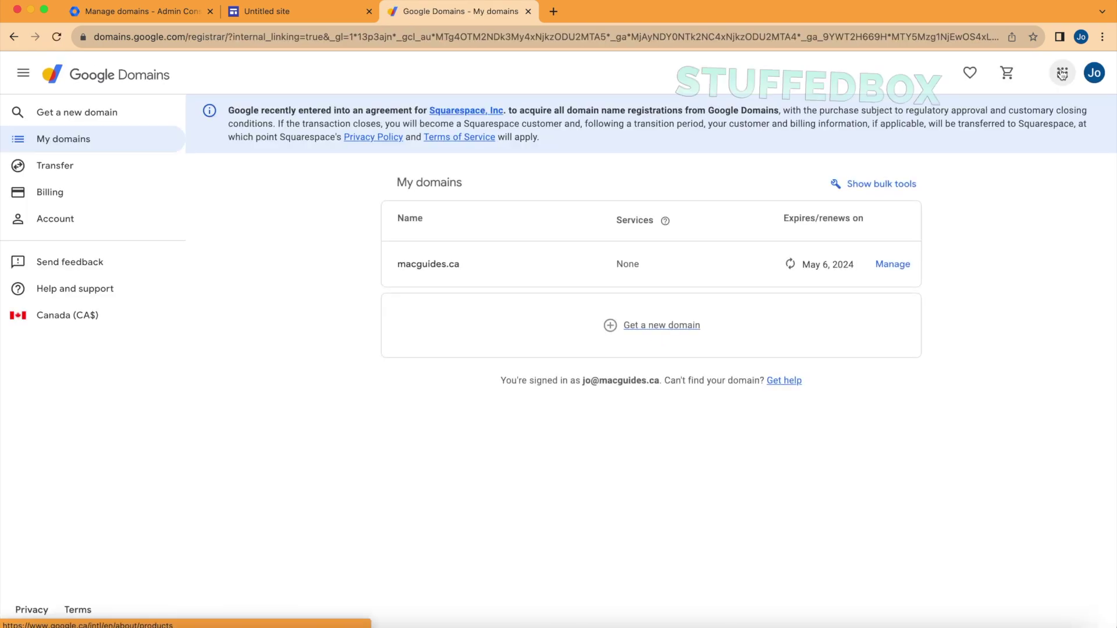
left_click(894, 265)
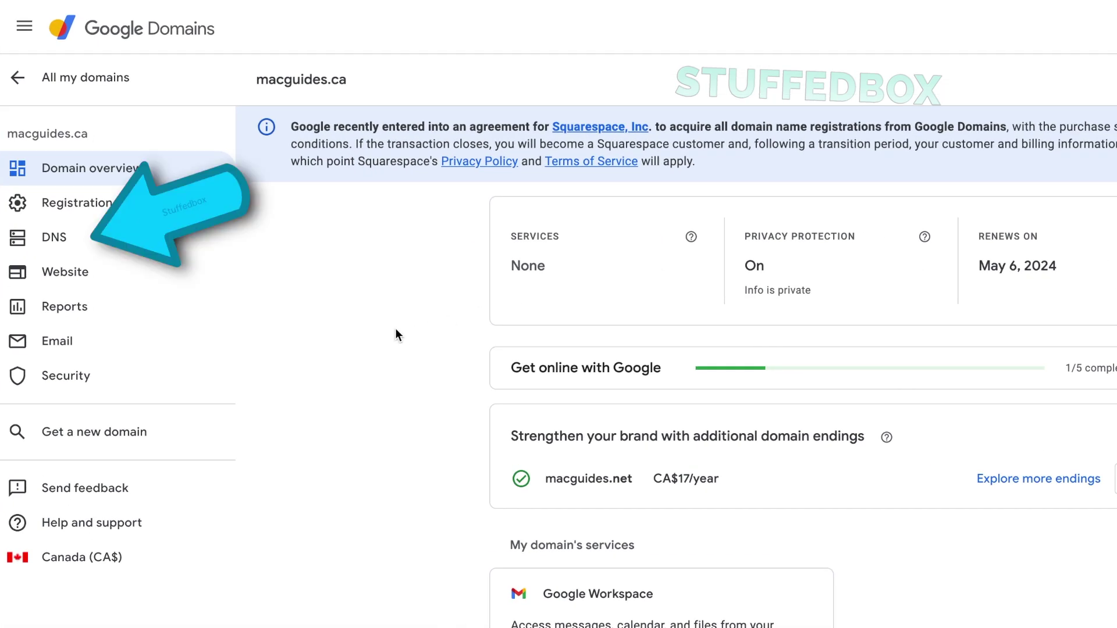
- Open the macguides.ca DNS page and copy 216.239.32.21 from the Admin console's A record steps
left_click(88, 239)
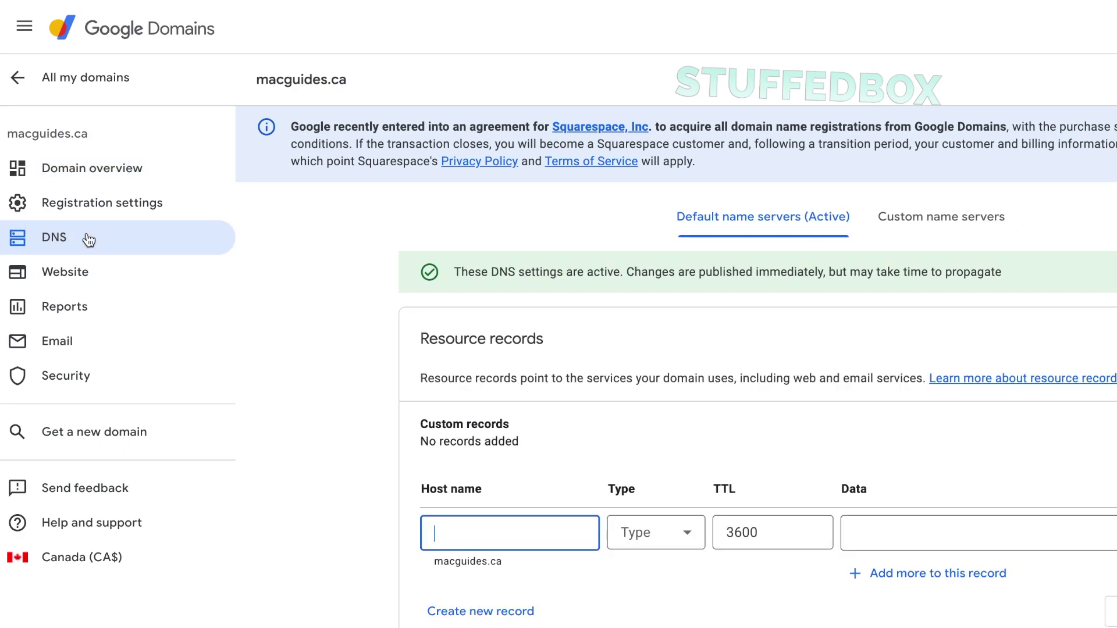
scroll(368, 321, "down", 3)
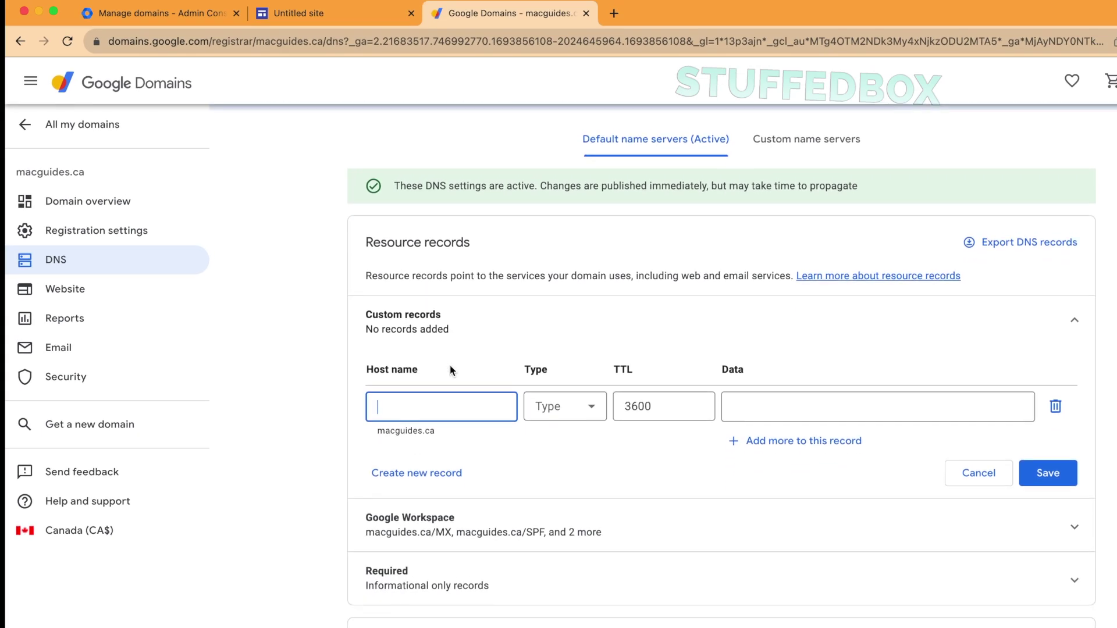
left_click(215, 18)
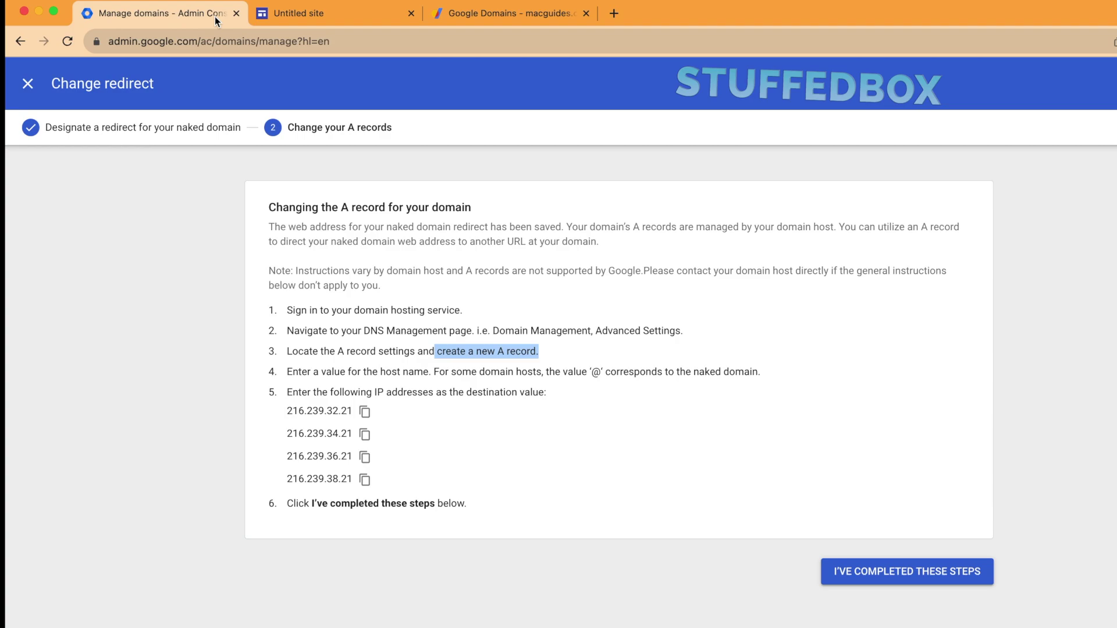
left_click(365, 413)
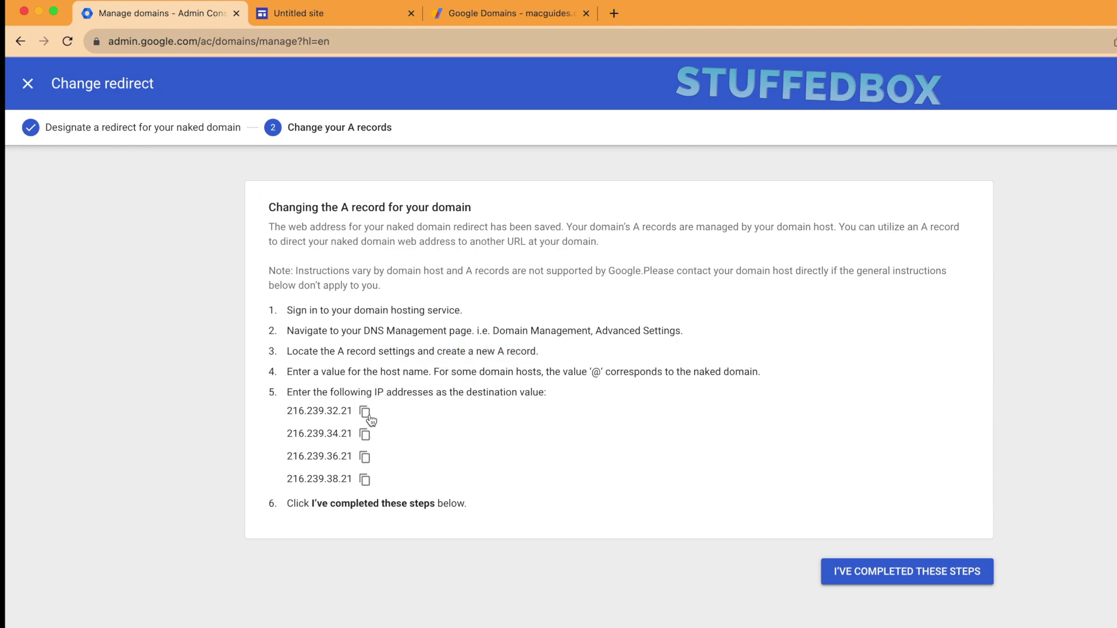
left_click(501, 14)
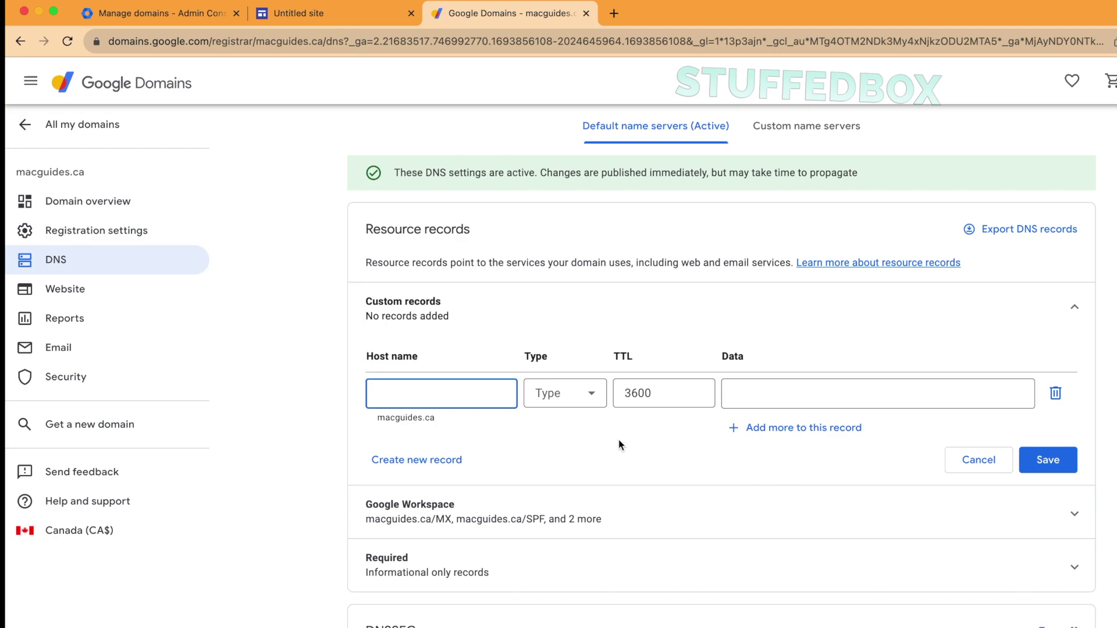
- Create a new A record with data 216.239.32.21 and 216.239.34.21
left_click(581, 401)
left_click(568, 434)
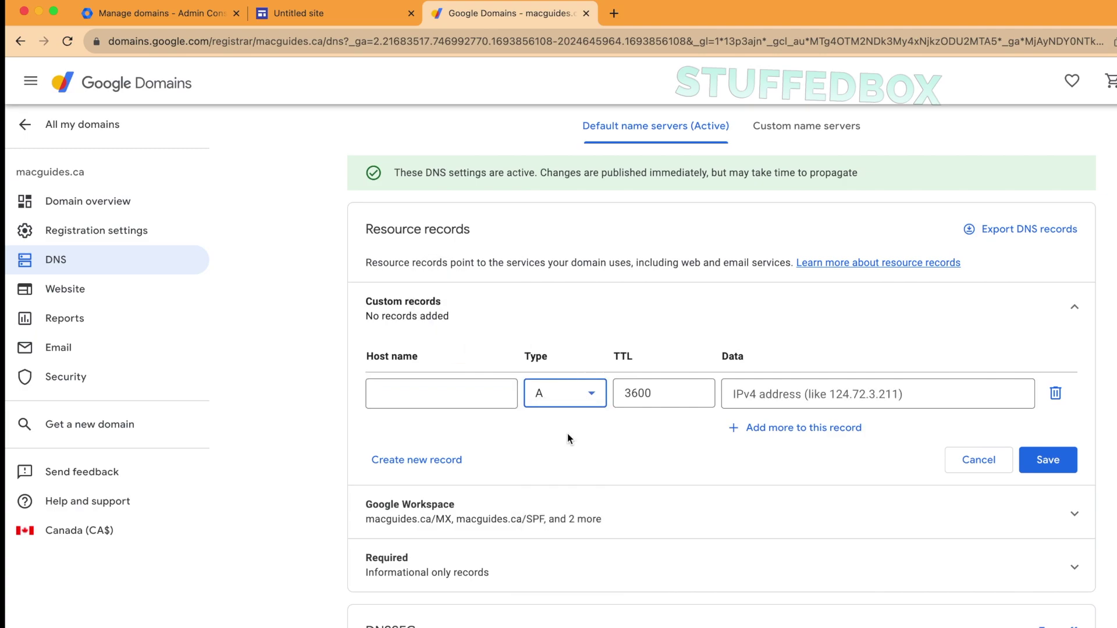
left_click(820, 396)
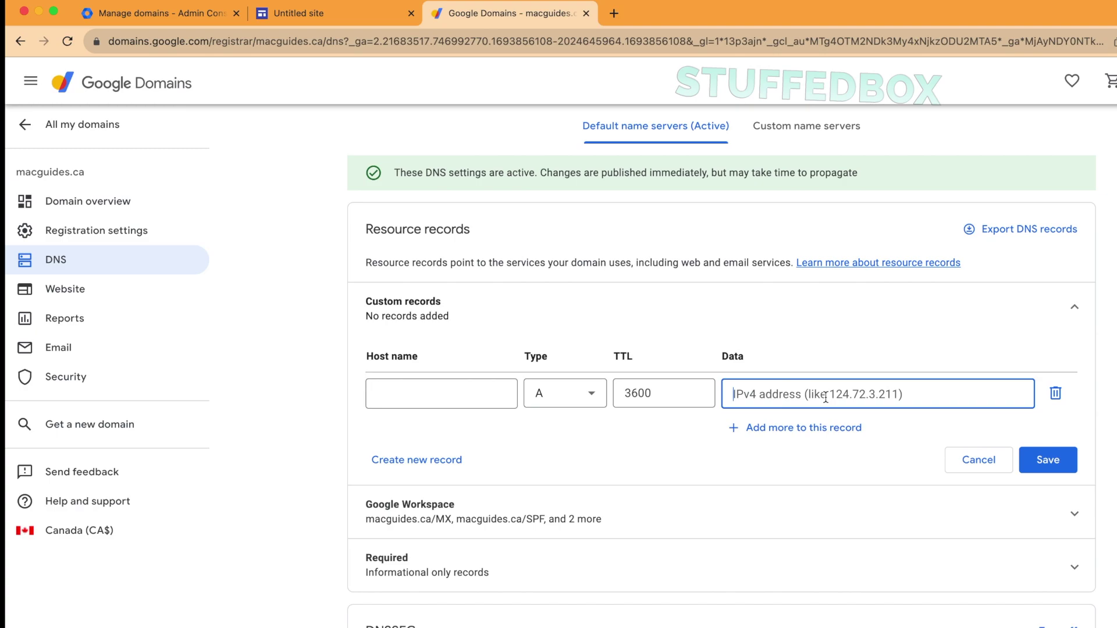
key("super+v")
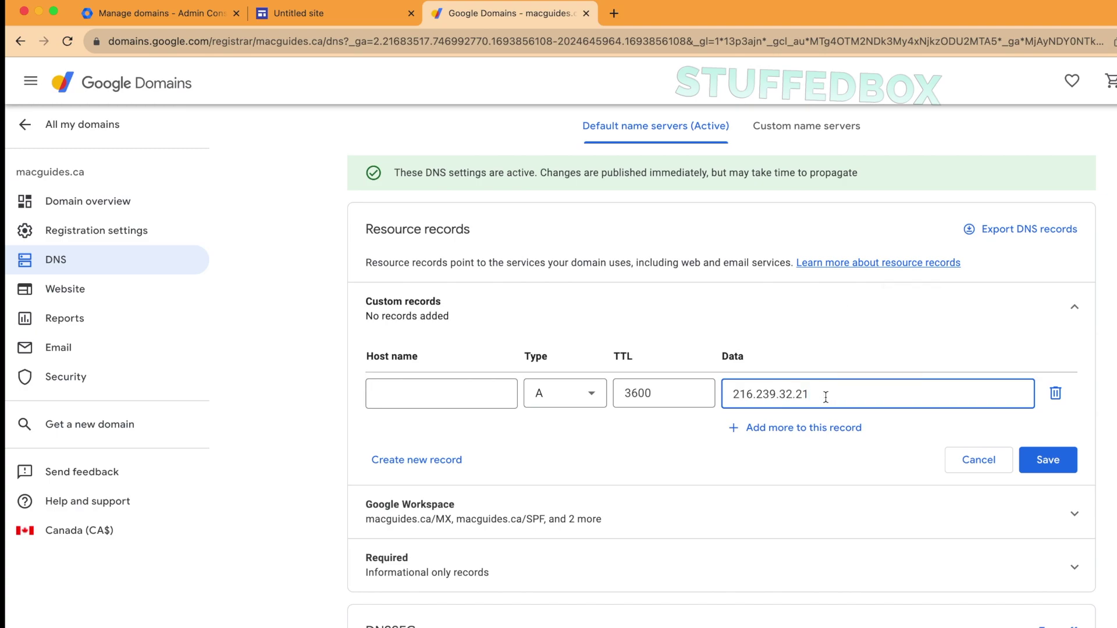
left_click(836, 428)
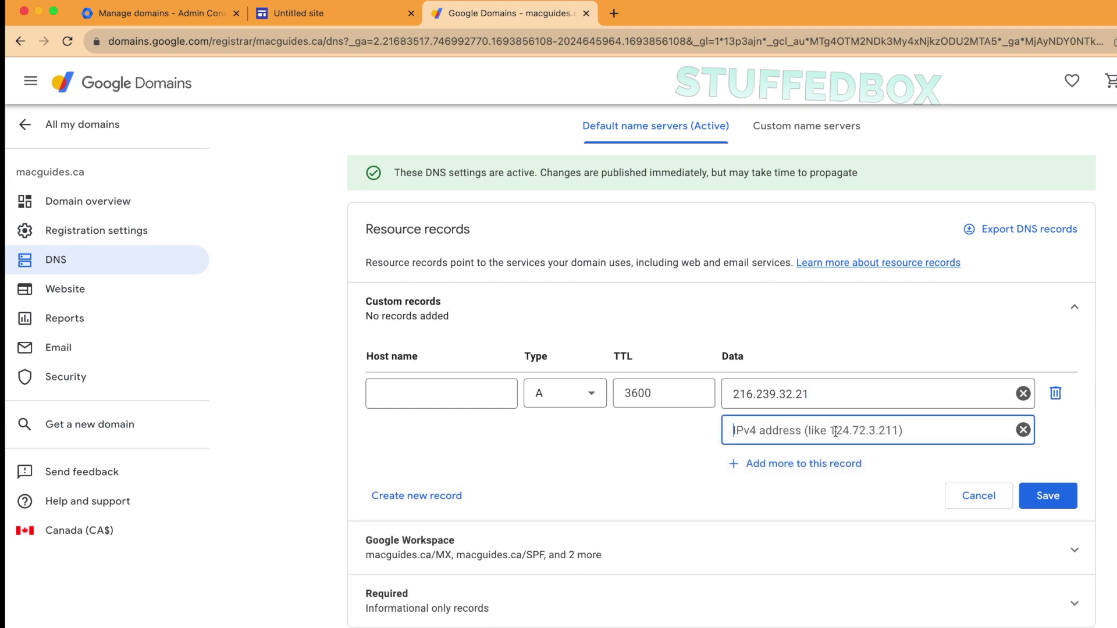
left_click(183, 16)
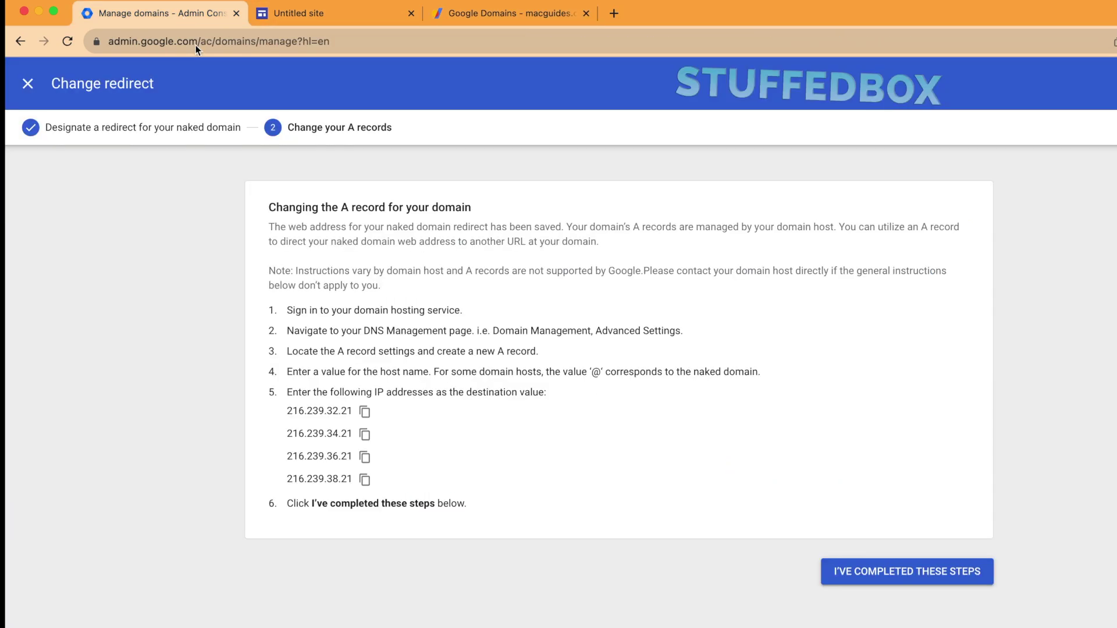
left_click(367, 441)
left_click(512, 13)
key("super+v")
- Add 216.239.36.21 and 216.239.38.21 to the A record and save it
left_click(776, 466)
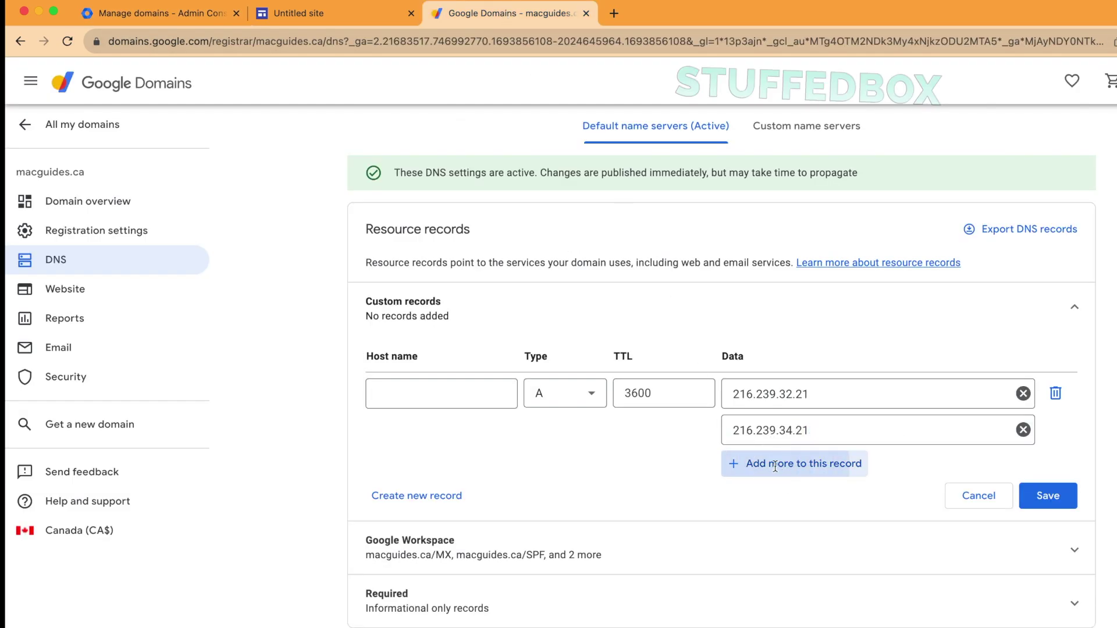
left_click(152, 13)
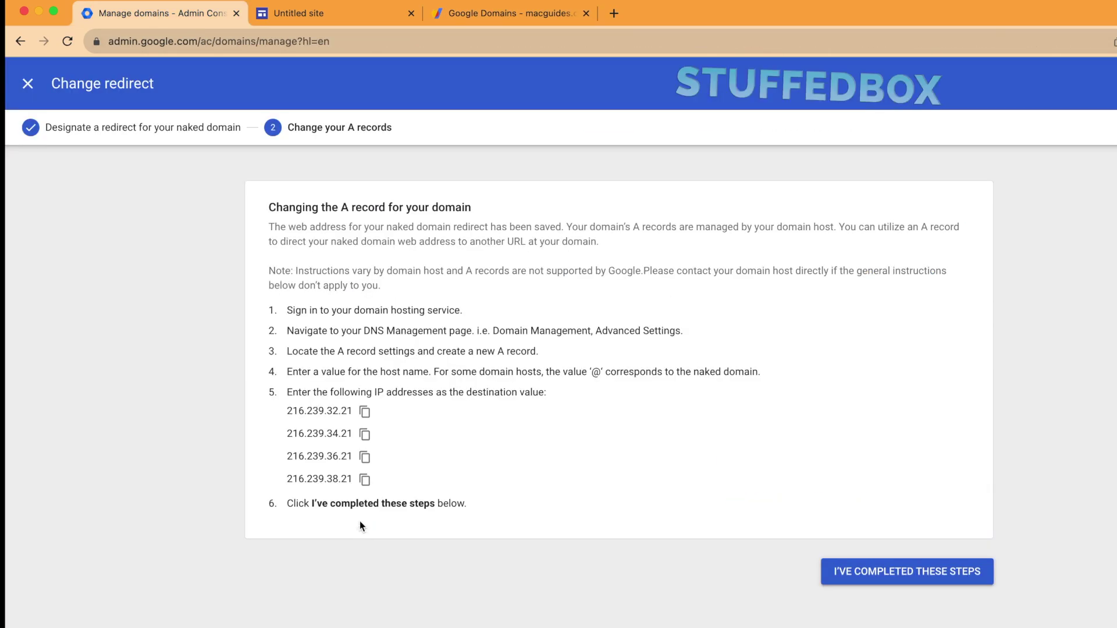
left_click(365, 458)
left_click(473, 8)
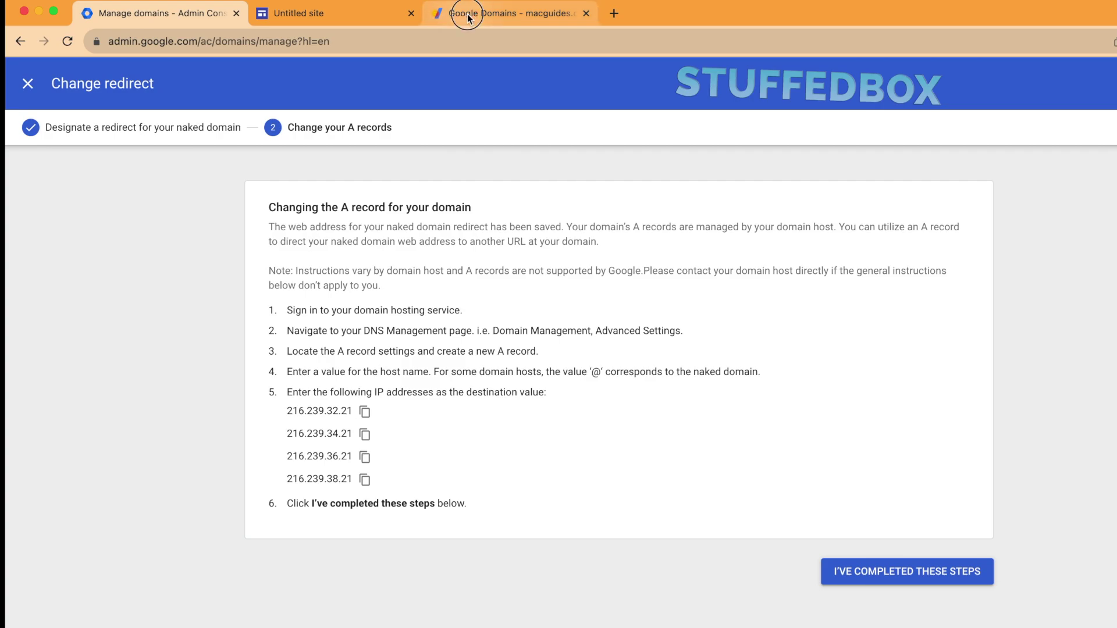
key("super+v")
left_click(786, 501)
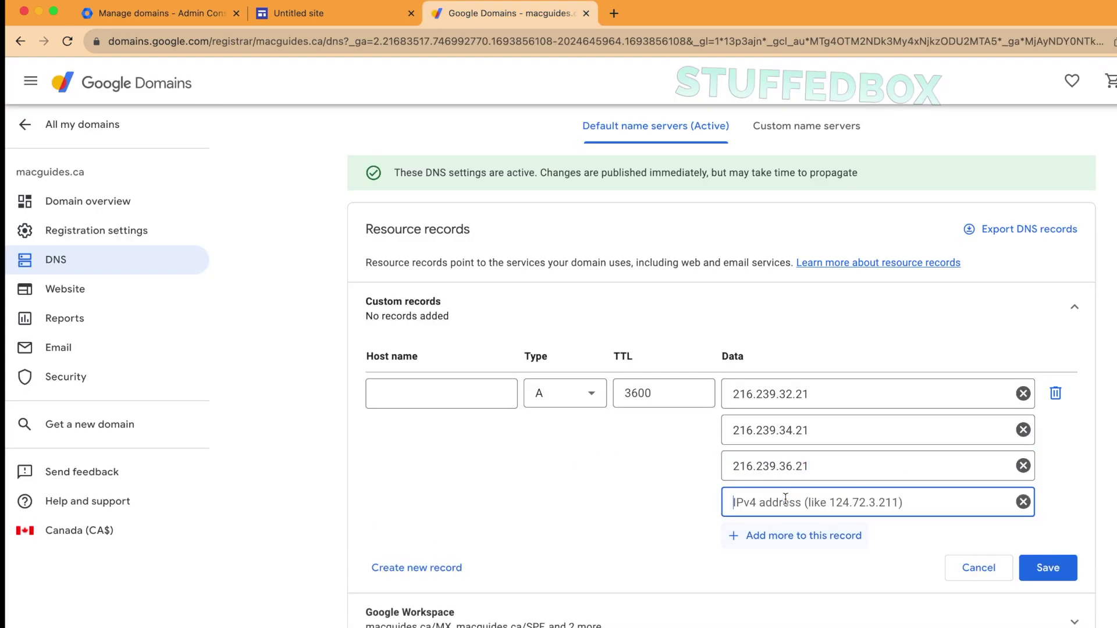
left_click(192, 17)
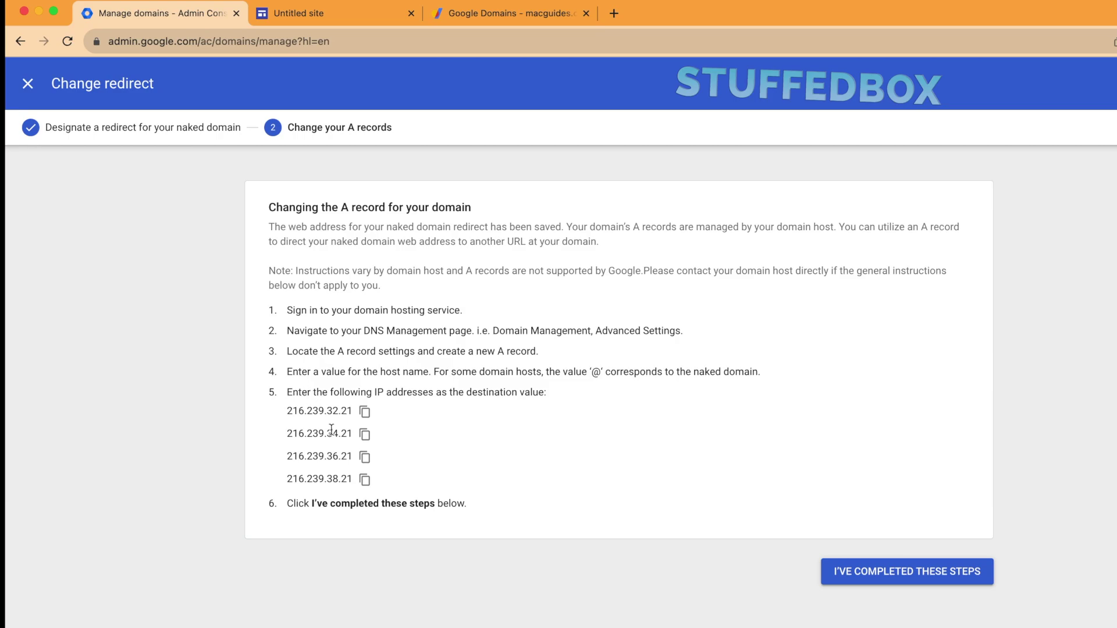
left_click(501, 16)
key("super+v")
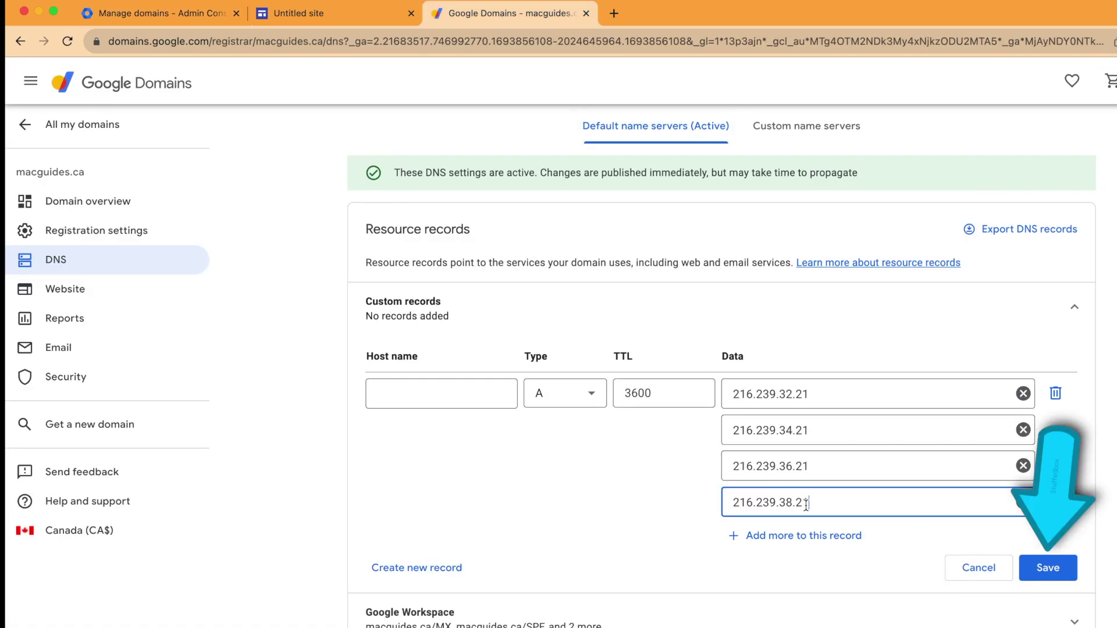
left_click(1048, 568)
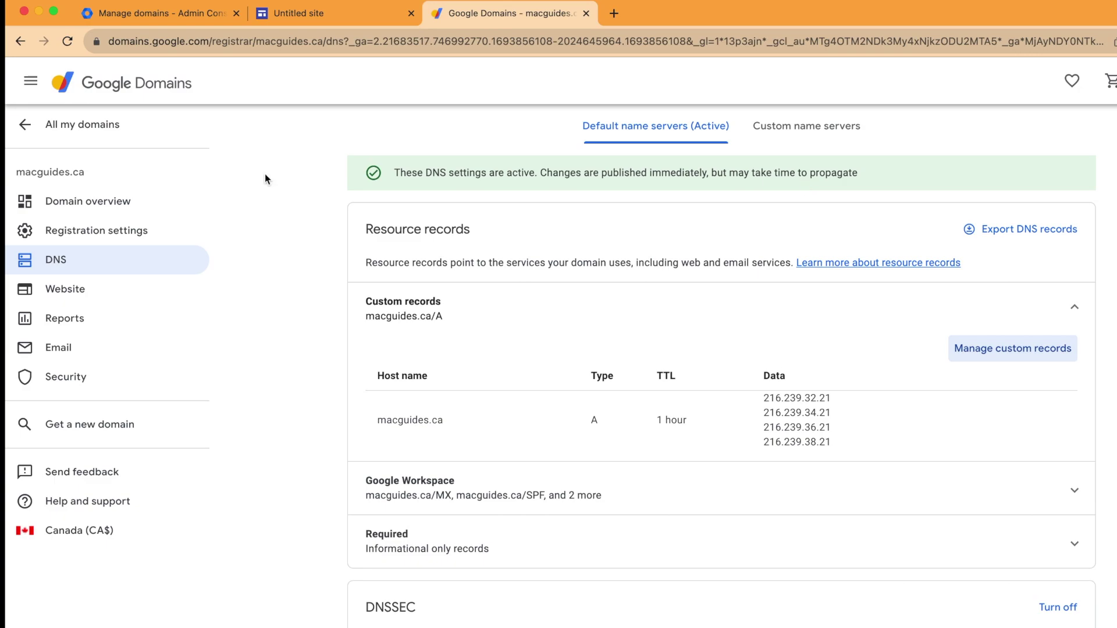
- Confirm the A record steps are complete in the Admin console's Change redirect dialog
left_click(179, 16)
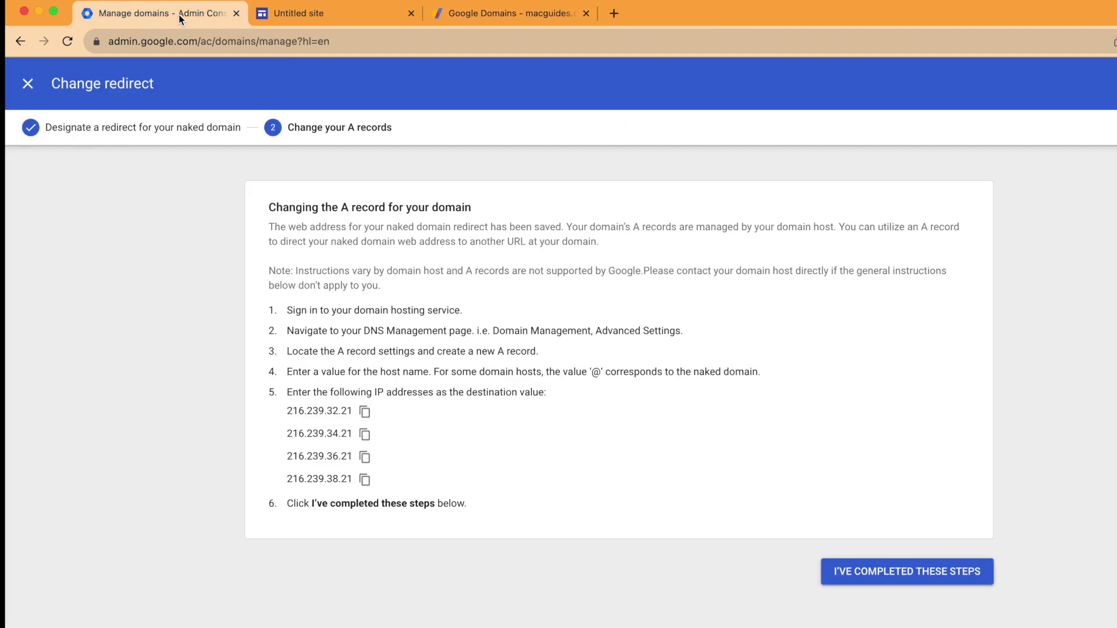
left_click(873, 576)
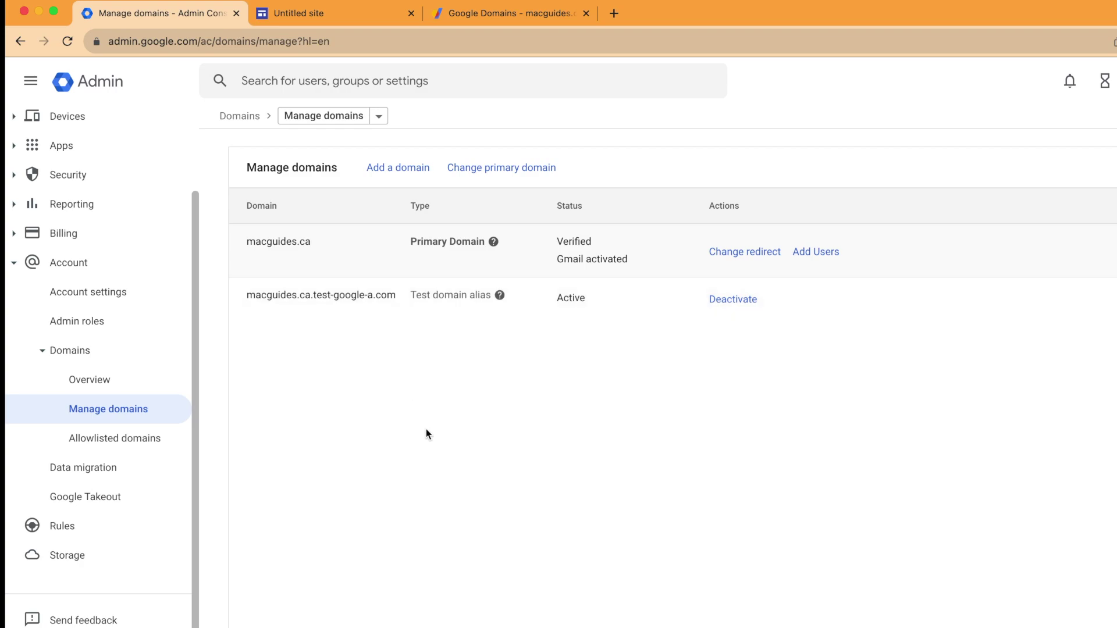
- Go to Apps > Google Workspace > Sites and open its Custom URL card, which lists no URLs
left_click(61, 146)
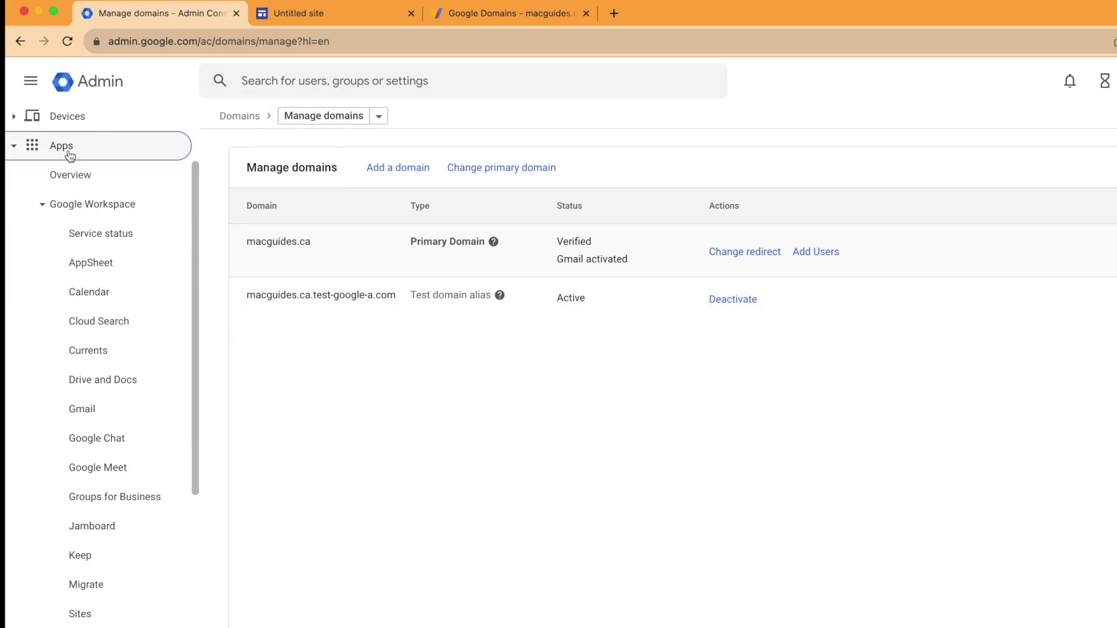
scroll(118, 356, "down", 5)
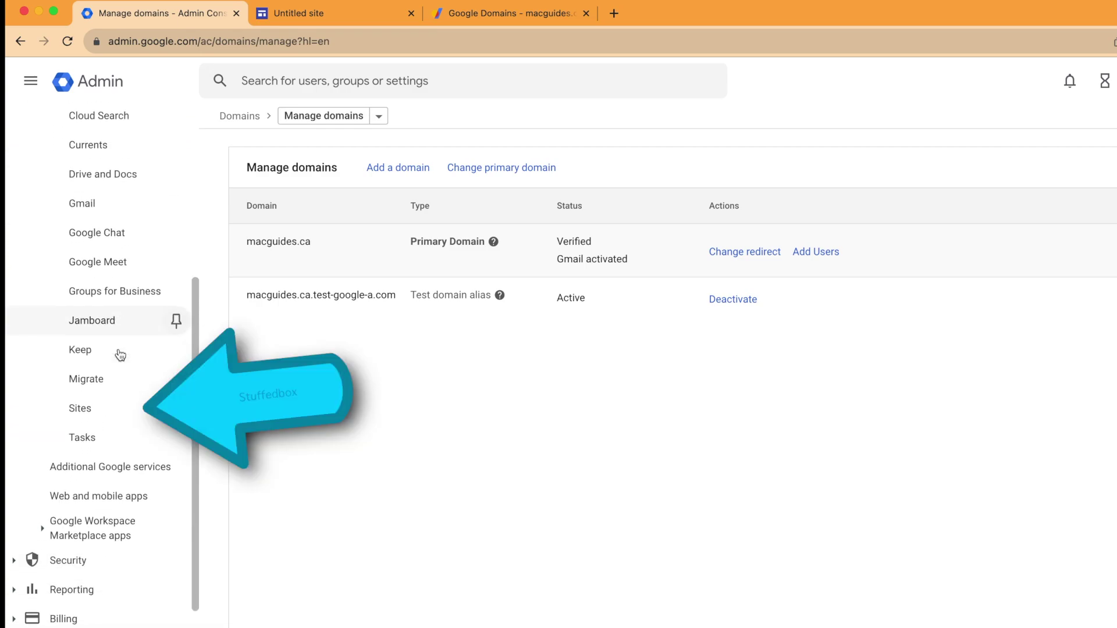
left_click(122, 415)
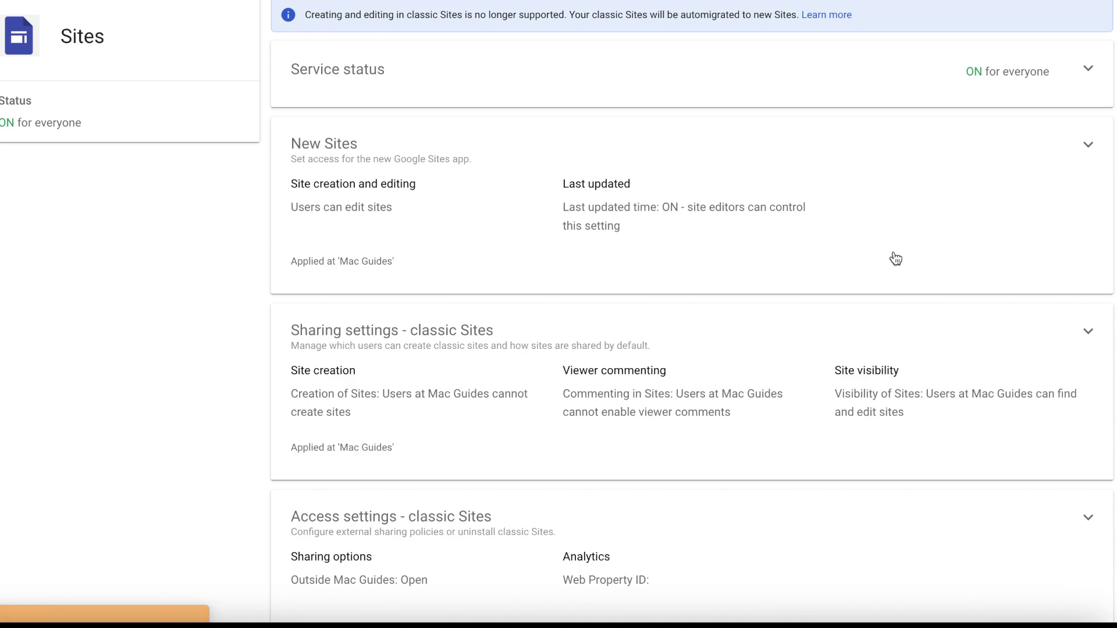
scroll(896, 258, "down", 5)
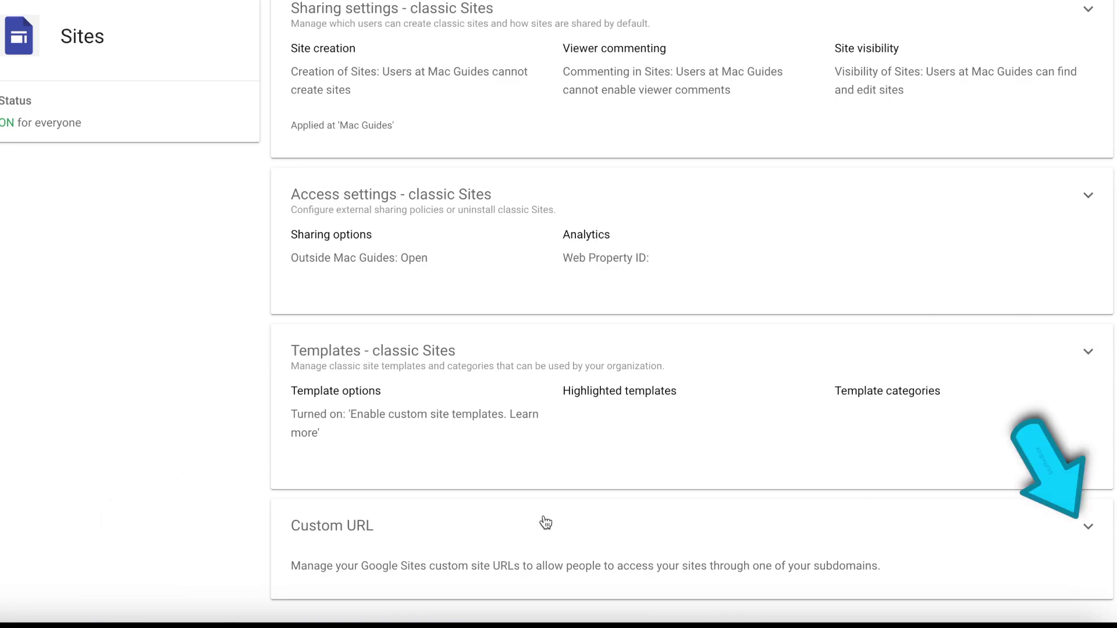
left_click(1088, 529)
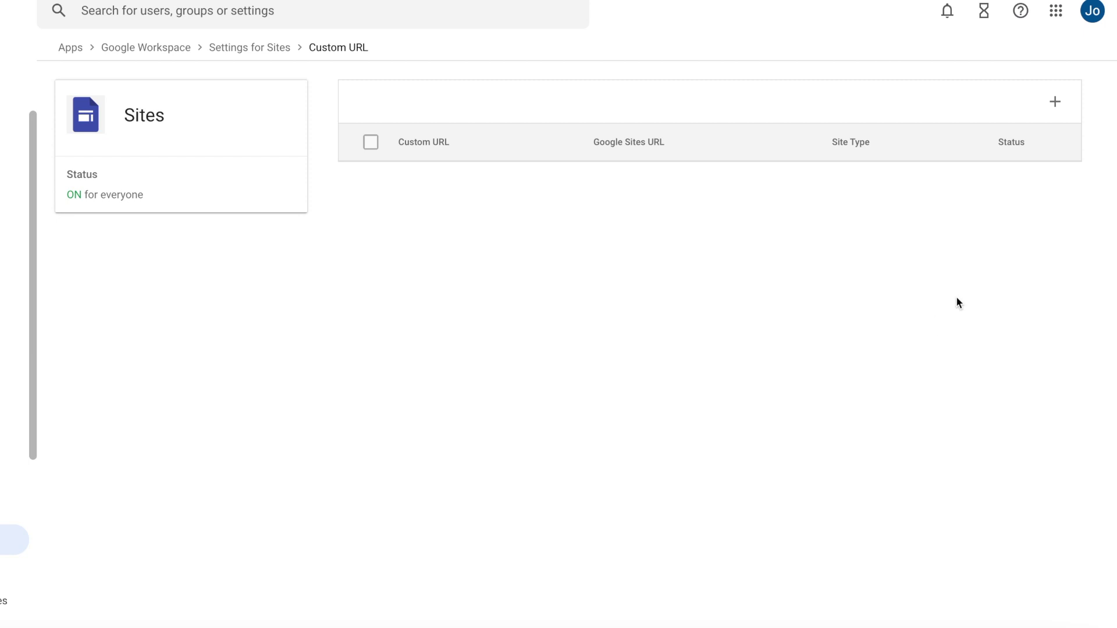
- Begin a new custom URL with New Sites as the site type, ready for the Google Sites URL
left_click(1058, 102)
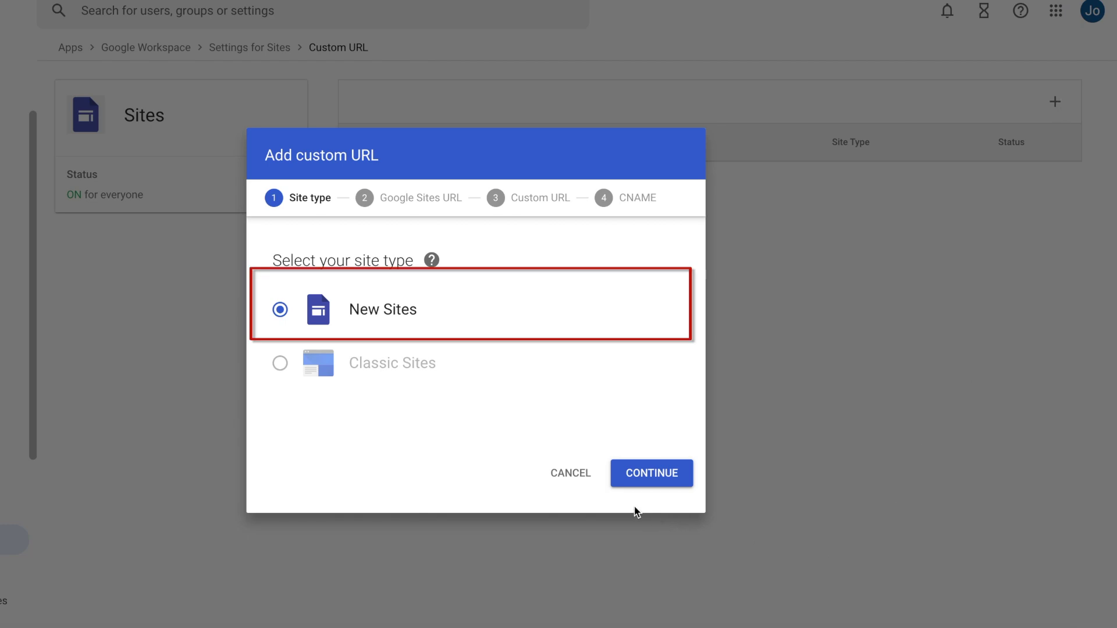
left_click(651, 472)
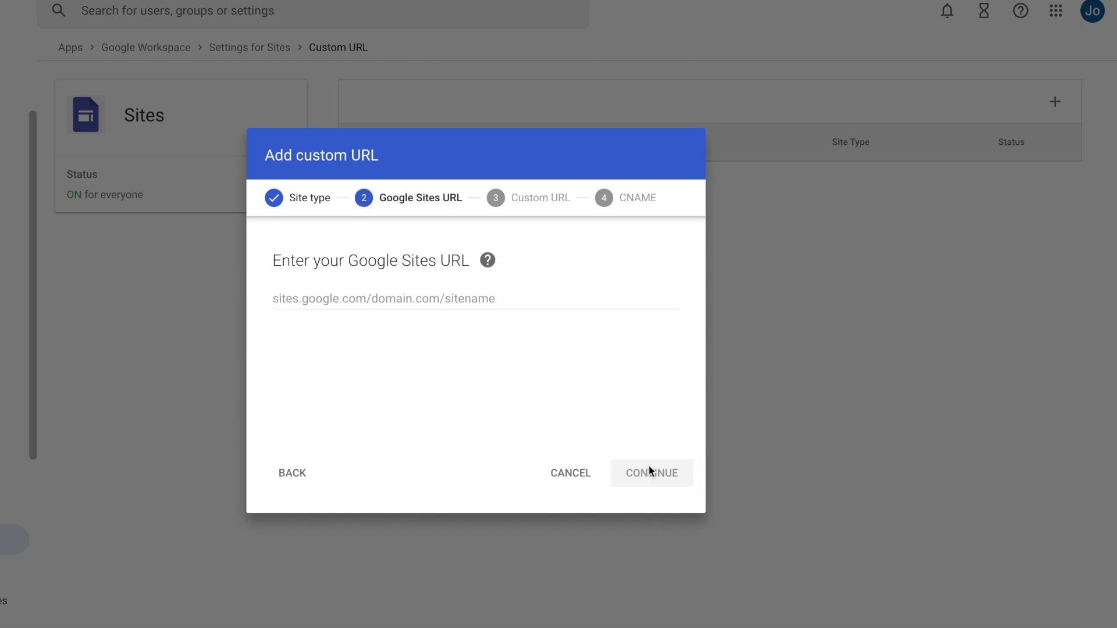
left_click(486, 294)
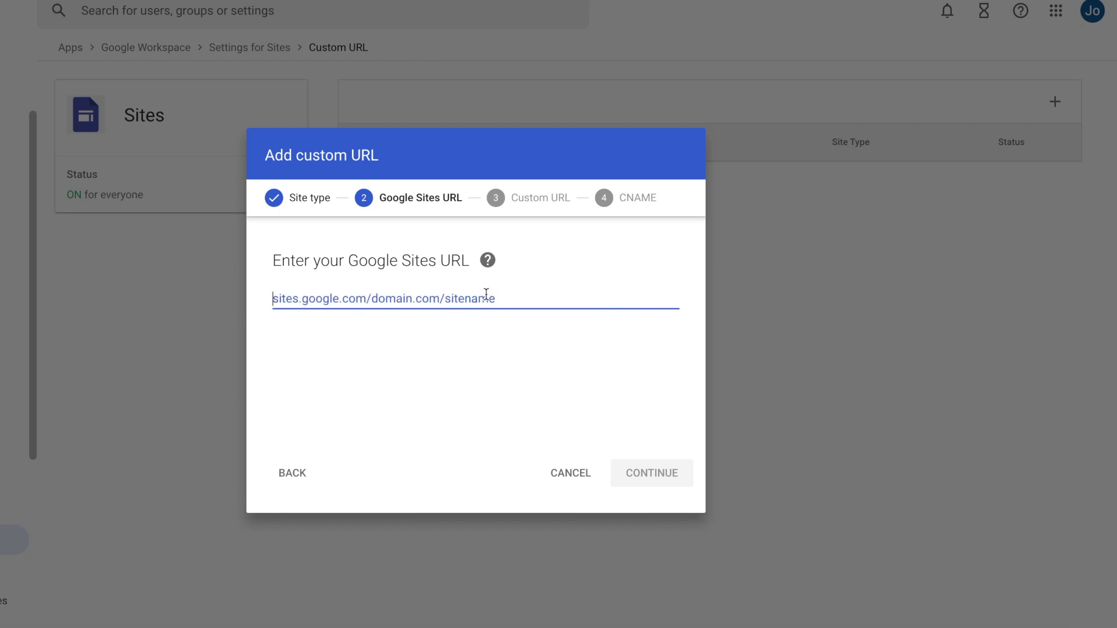
- Copy the MAC GUIDES site's published link from the site editor and go back to the Admin tab
left_click(290, 10)
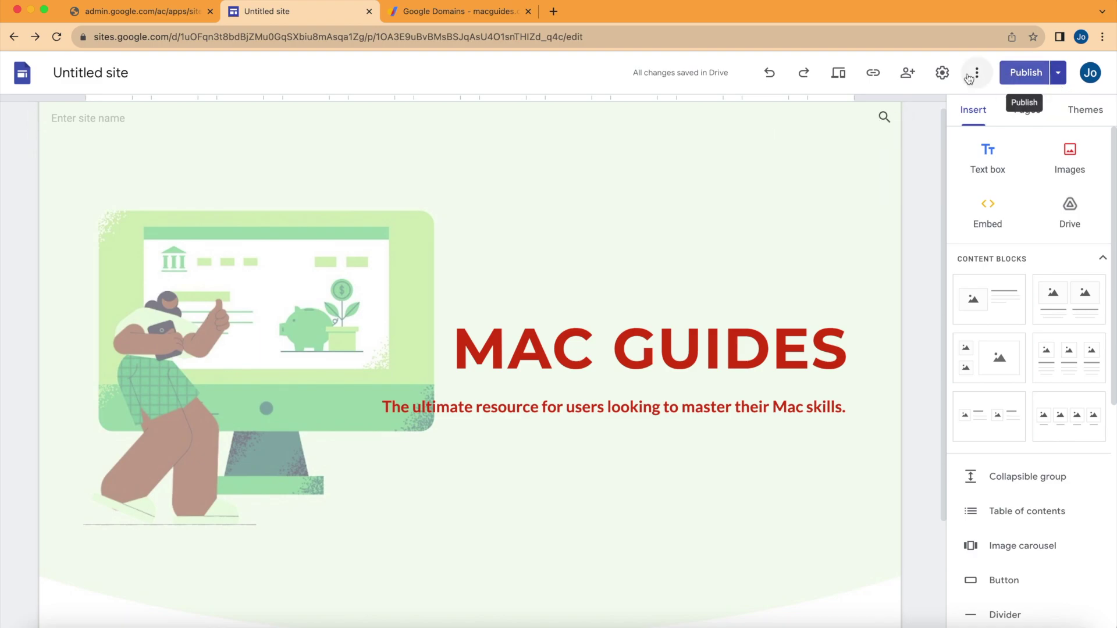
left_click(874, 75)
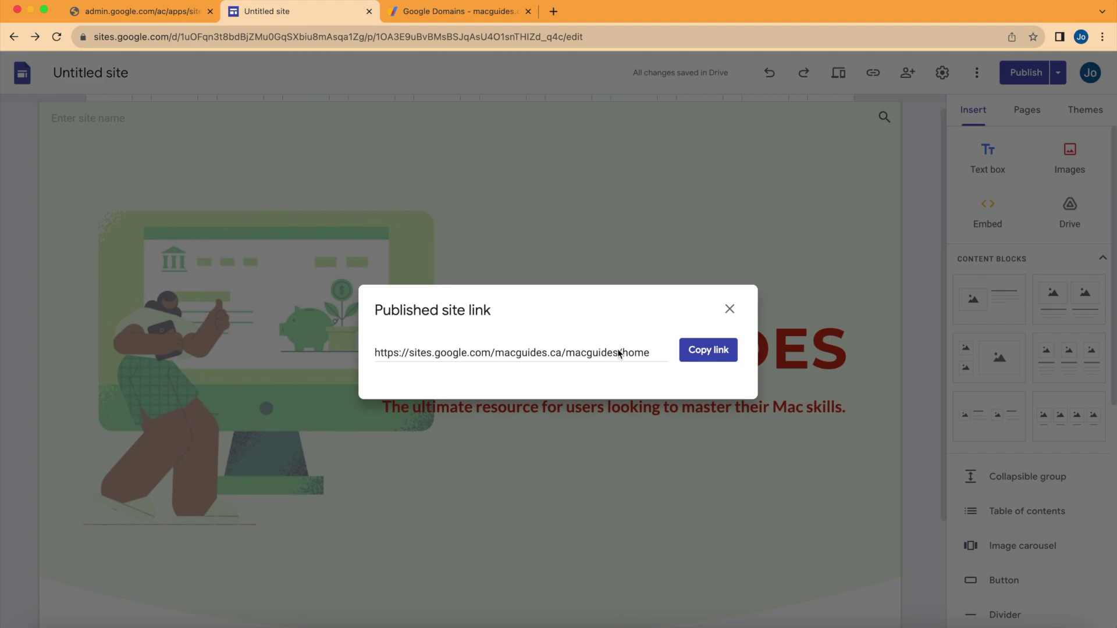
left_click(691, 350)
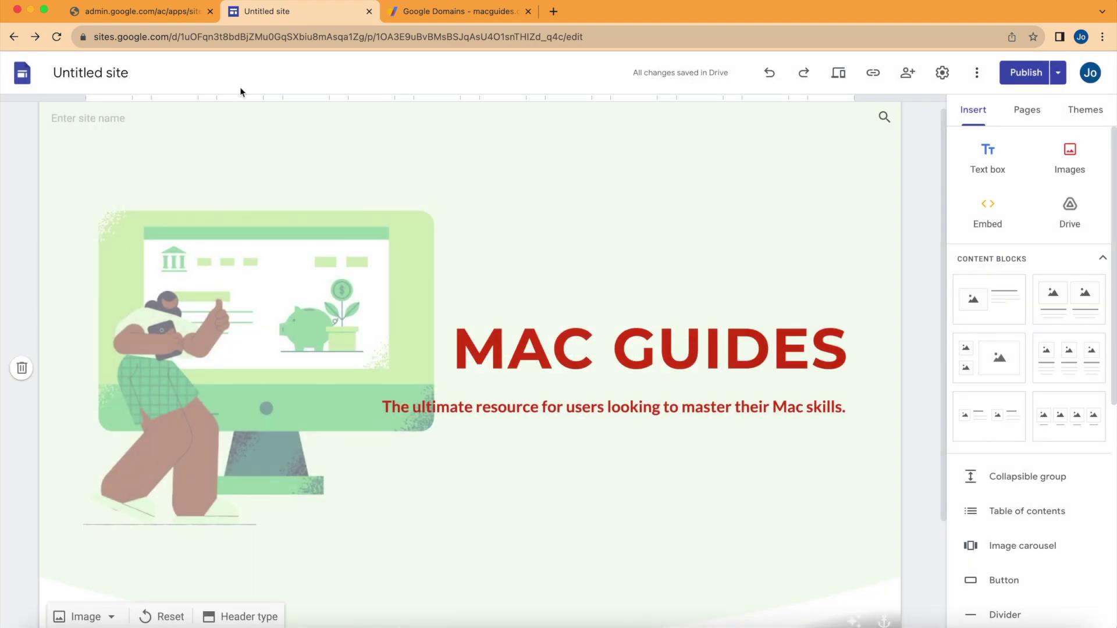
left_click(159, 15)
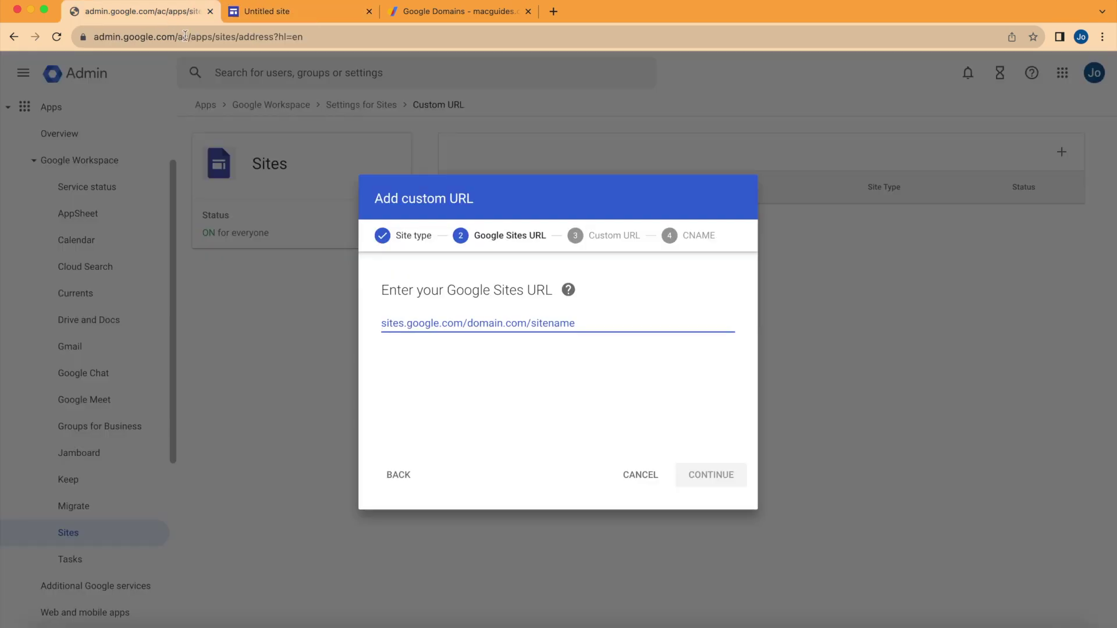
- Enter sites.google.com/macguides.ca/macguides as the site URL and map it to the www subdomain
key("super+v")
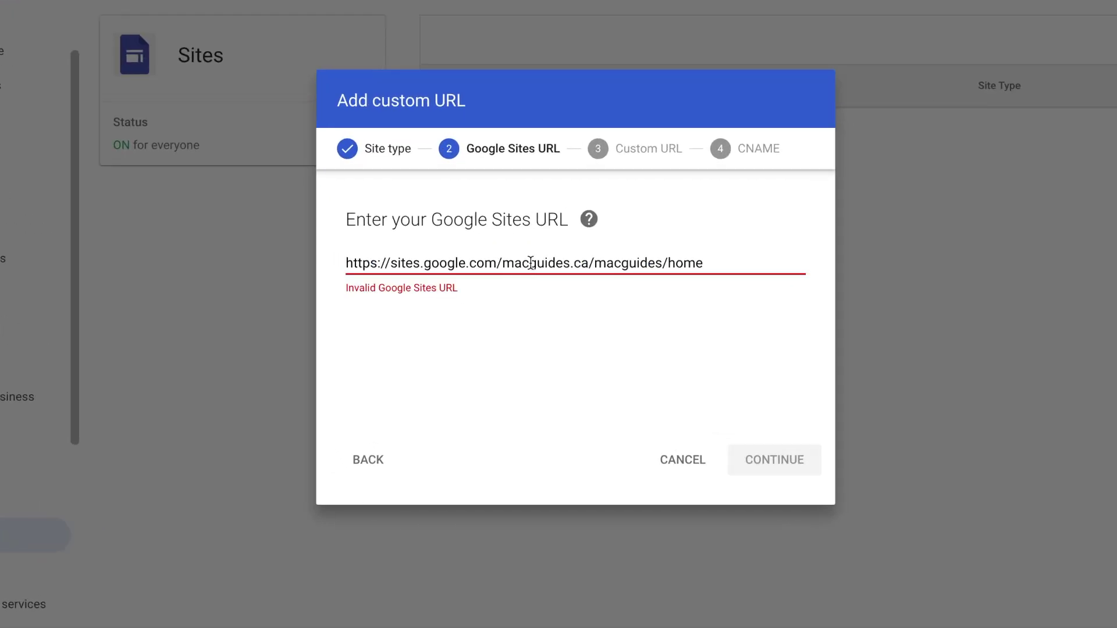
key("BackSpace")
key("BackSpace")
key("BackSpace")
key("BackSpace")
key("BackSpace")
key("BackSpace")
key("BackSpace")
key("BackSpace")
key("BackSpace")
key("BackSpace")
key("BackSpace")
key("BackSpace")
key("BackSpace")
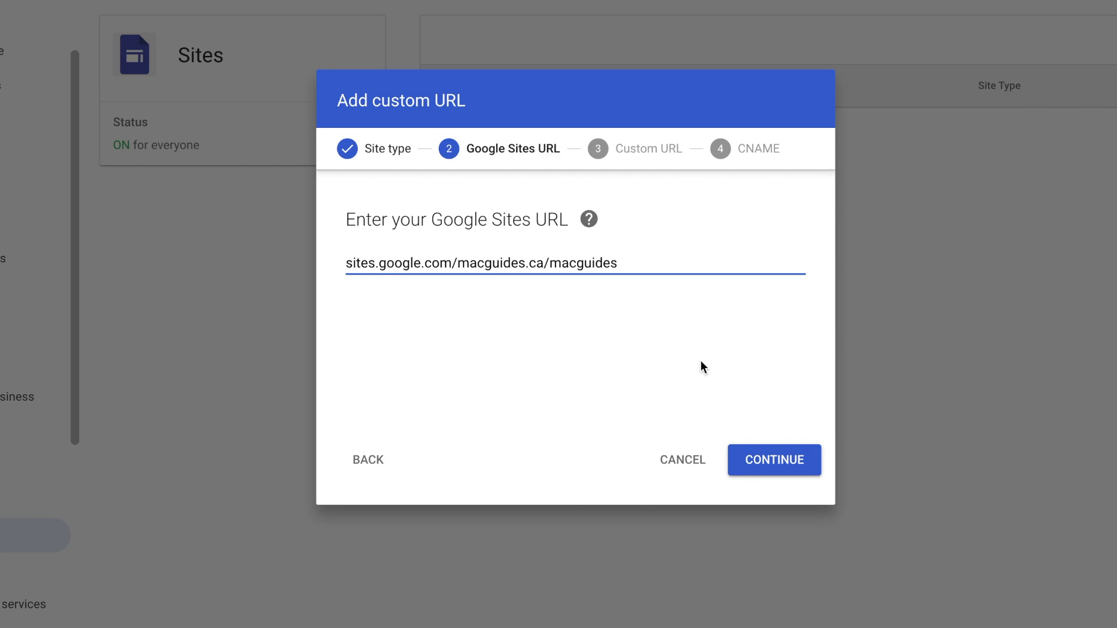
left_click(794, 476)
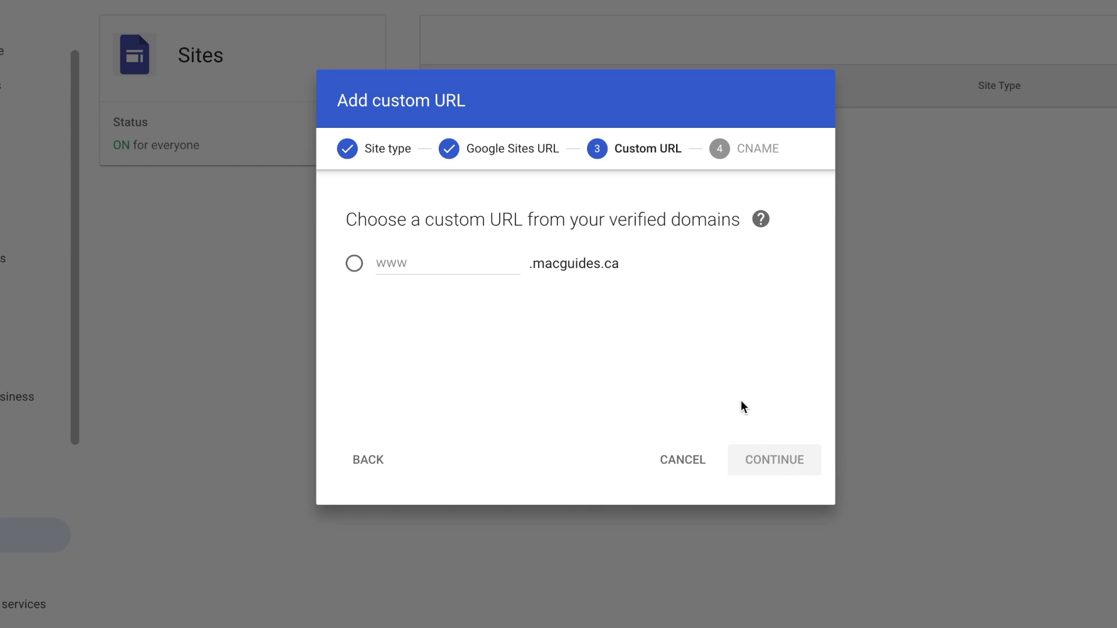
left_click(352, 267)
type("www")
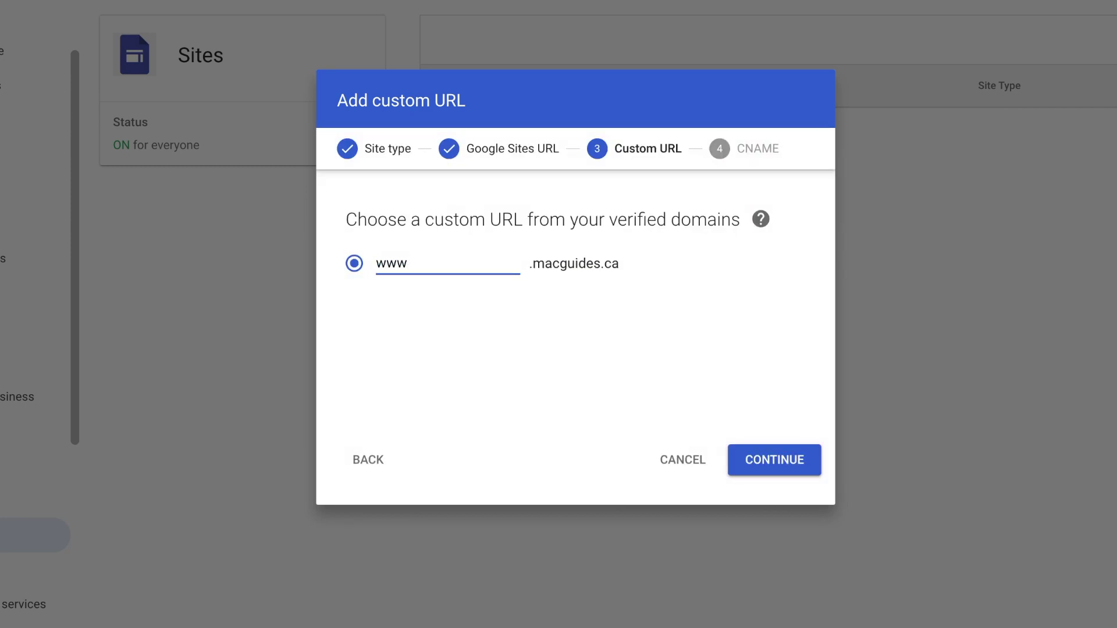
left_click(790, 469)
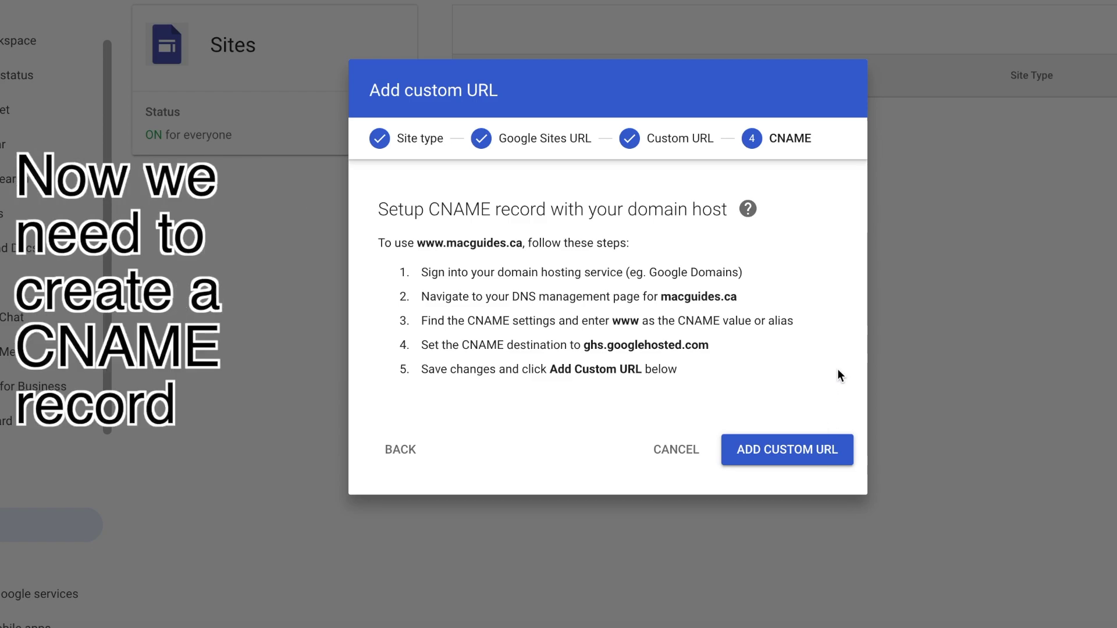
- Copy the address ghs.googlehosted.com from step 4 of the CNAME setup instructions
left_click_drag(413, 208, 582, 215)
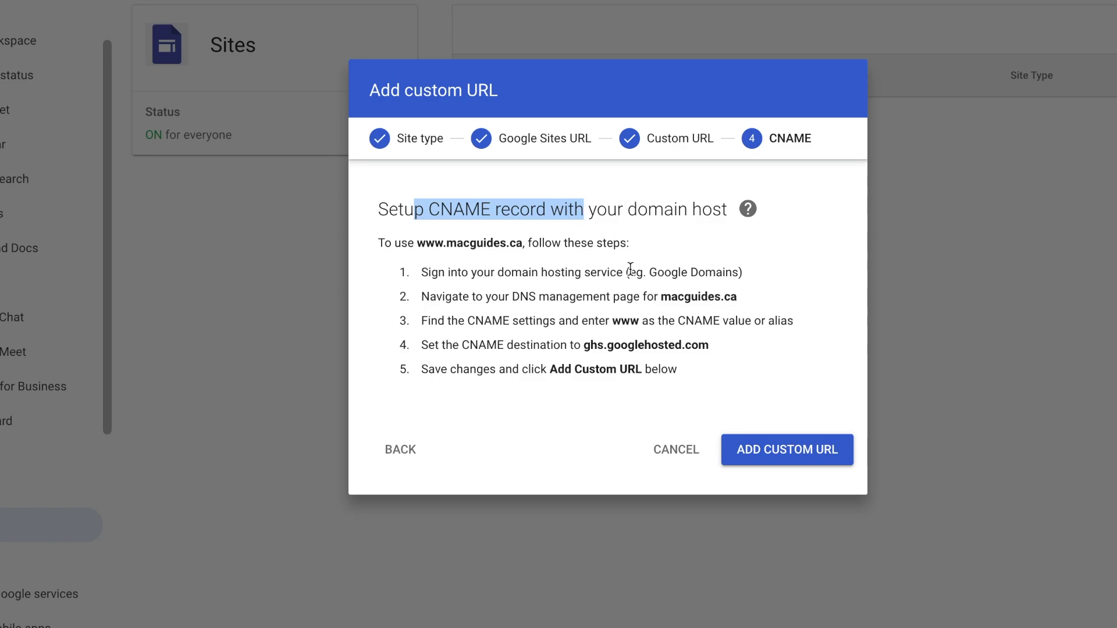
left_click_drag(554, 272, 663, 276)
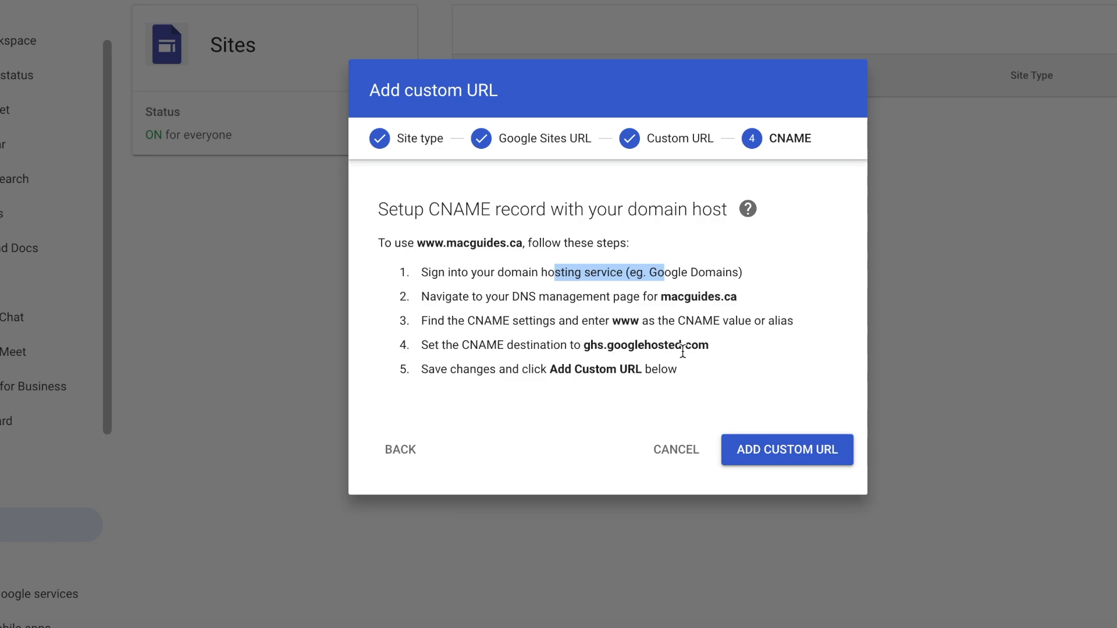
left_click_drag(708, 346, 582, 344)
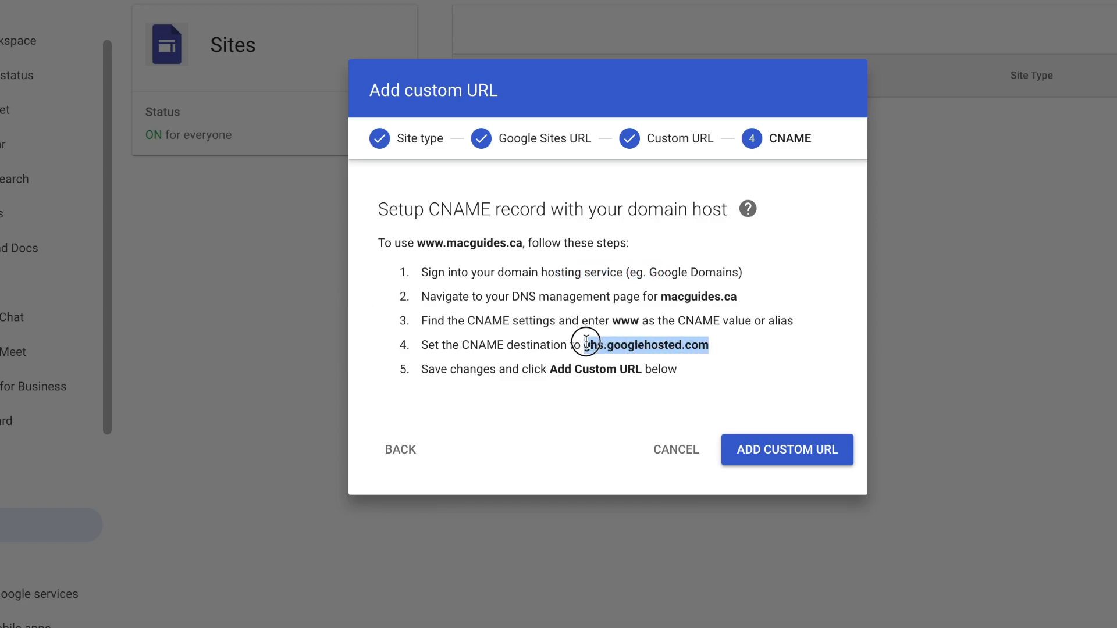
key("super+c")
right_click(673, 345)
left_click(735, 389)
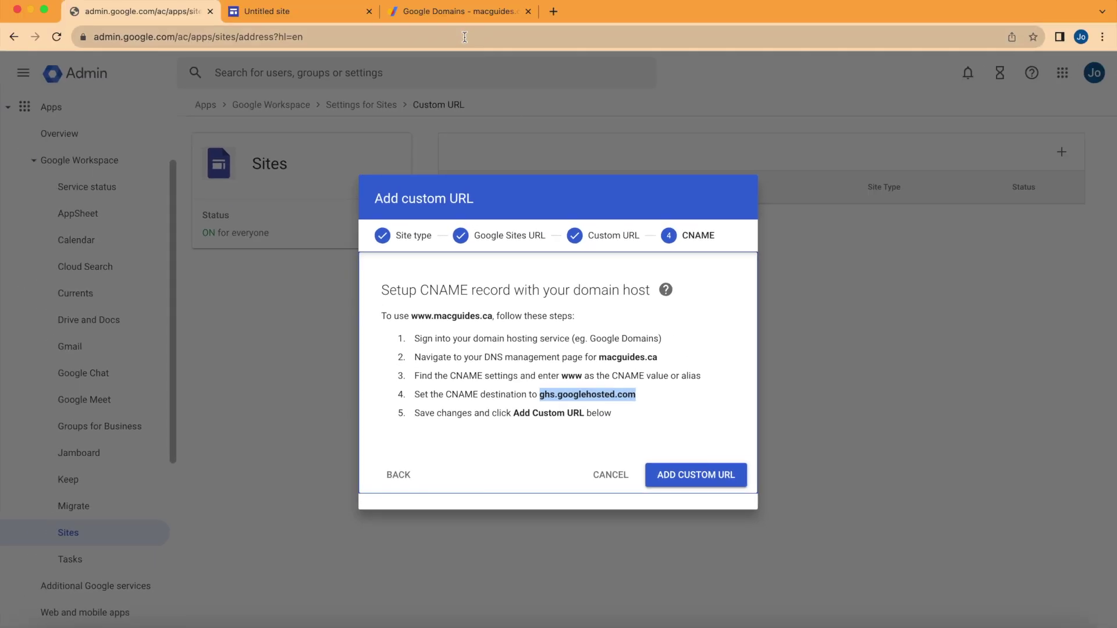
- In Google Domains, edit macguides.ca's custom DNS records and add a new empty record row
left_click(459, 15)
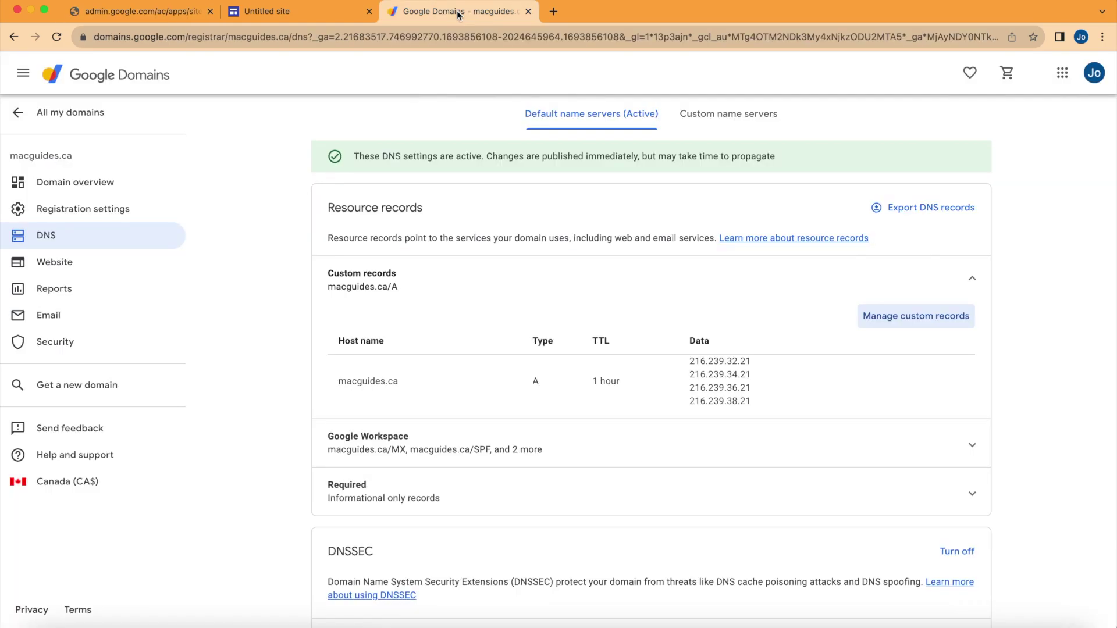
left_click(925, 326)
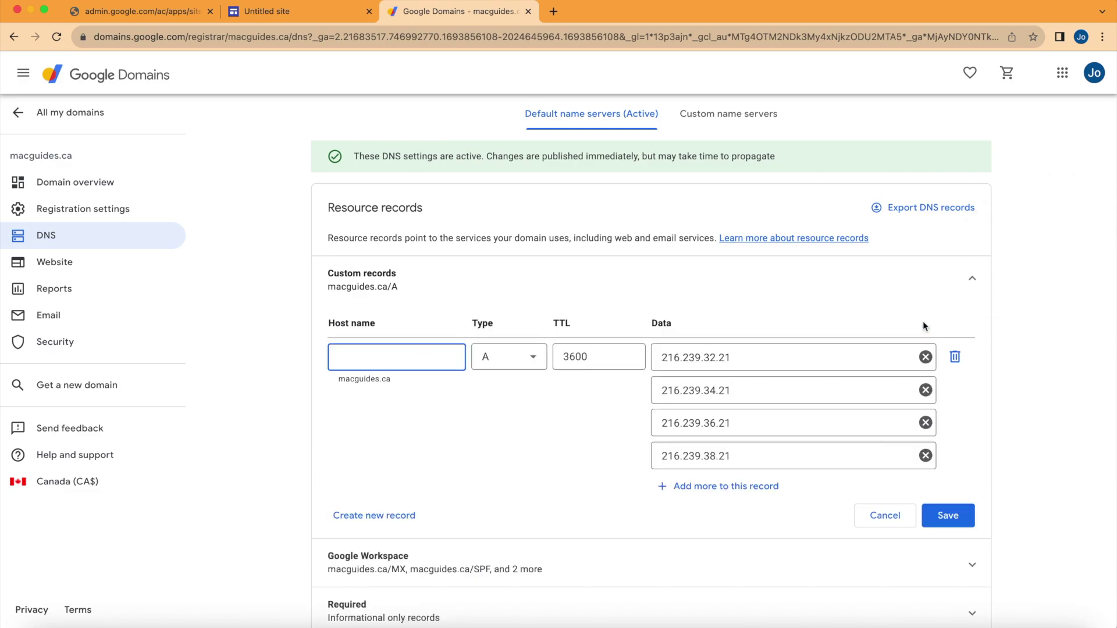
scroll(397, 522, "down", 2)
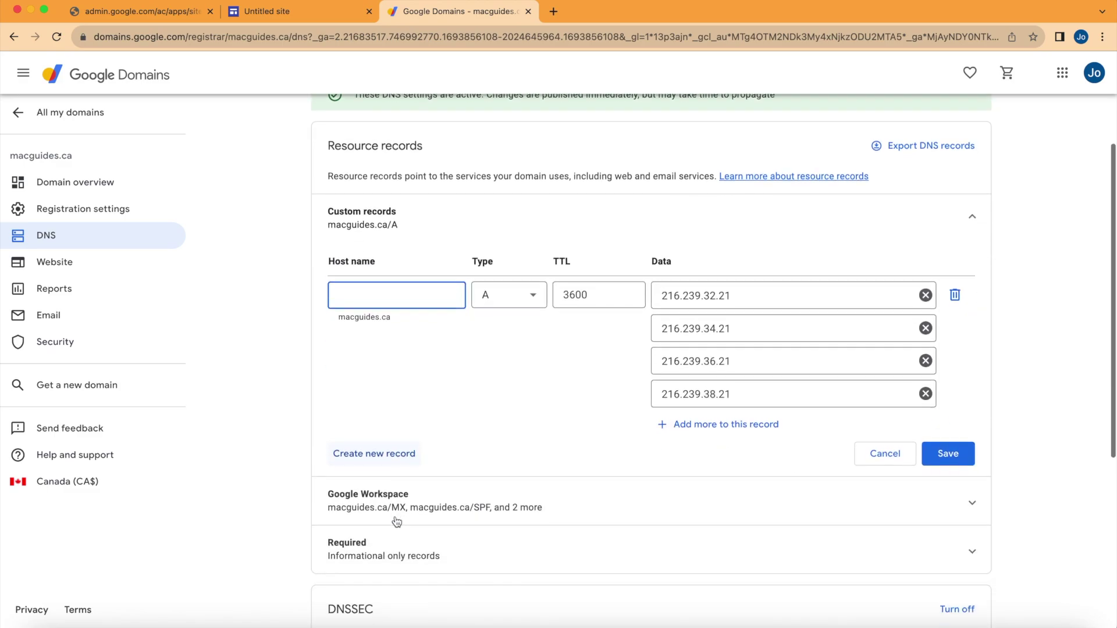
scroll(397, 522, "down", 1)
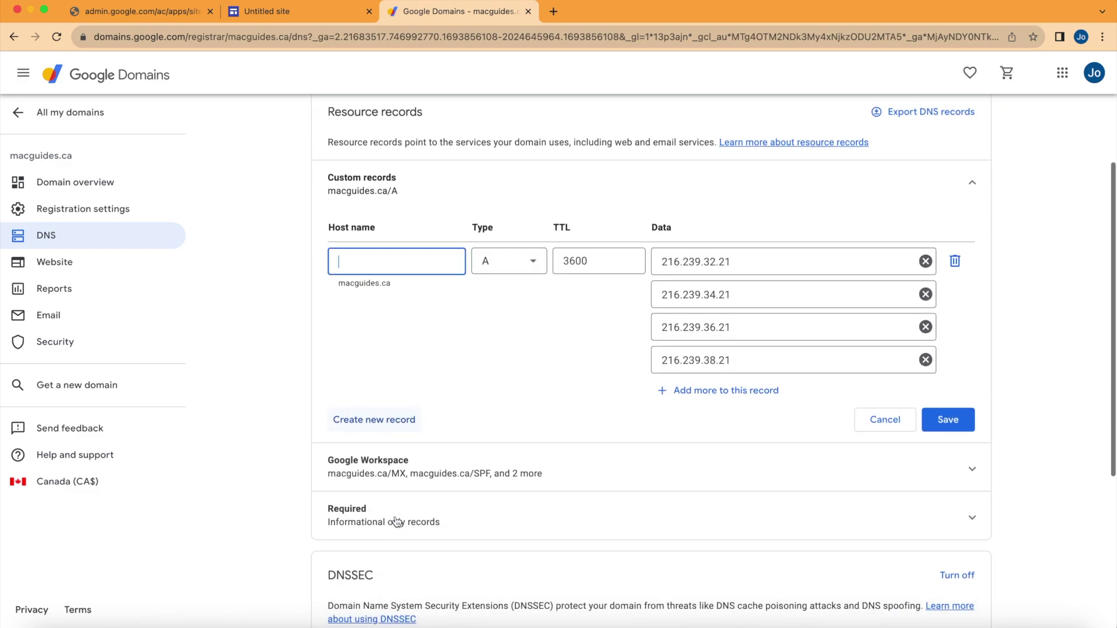
left_click(400, 429)
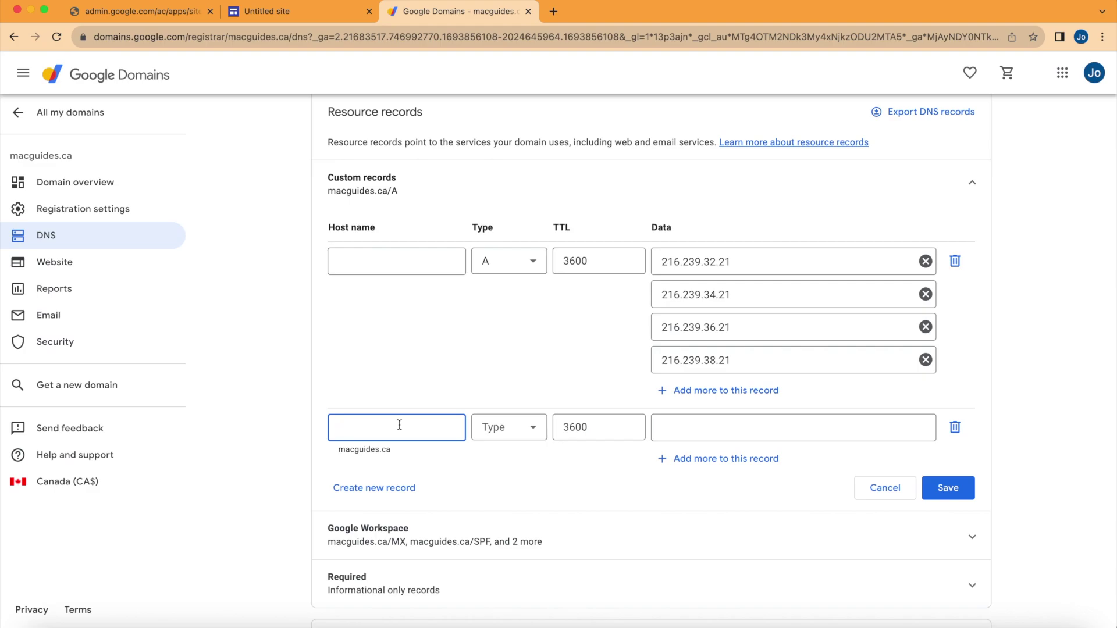
- Save the new record as host www, type CNAME, data ghs.googlehosted.com
type("www")
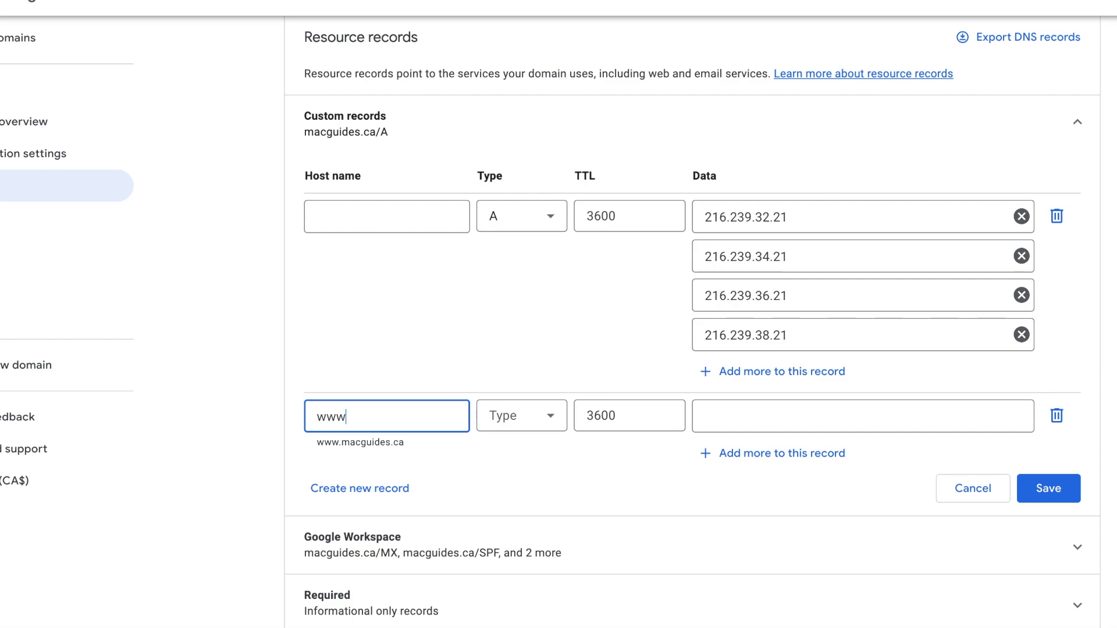
left_click(544, 409)
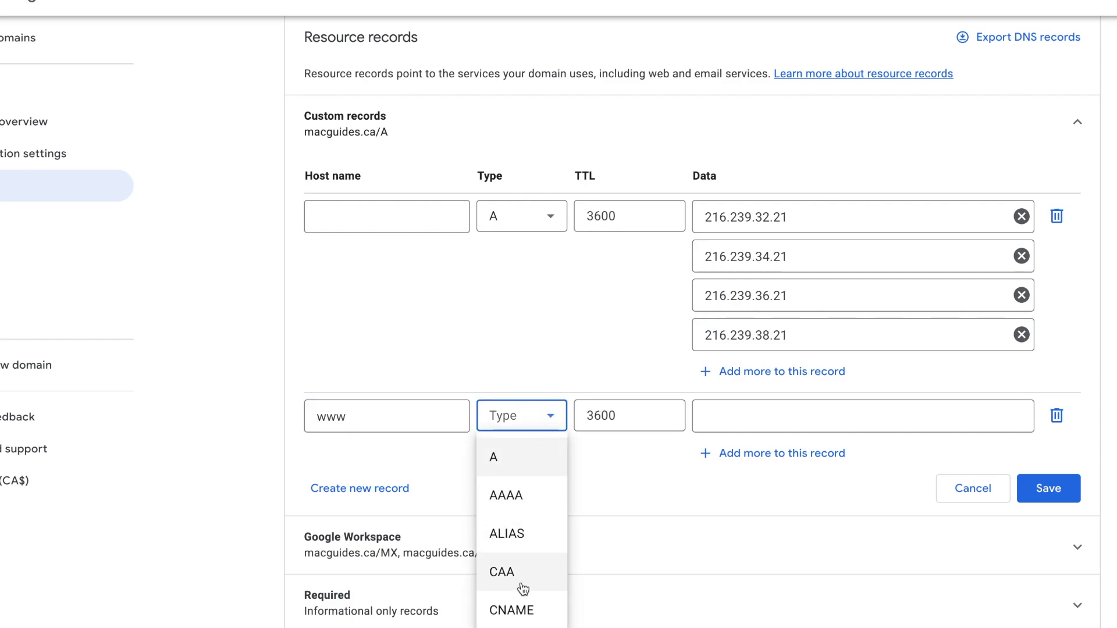
scroll(542, 603, "down", 3)
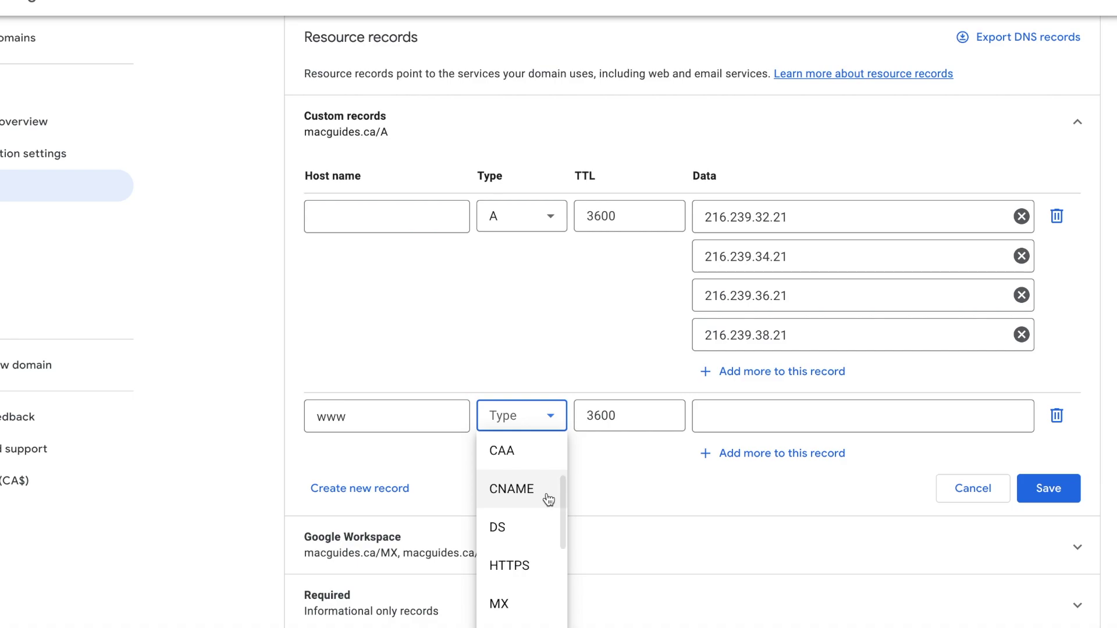
left_click(548, 499)
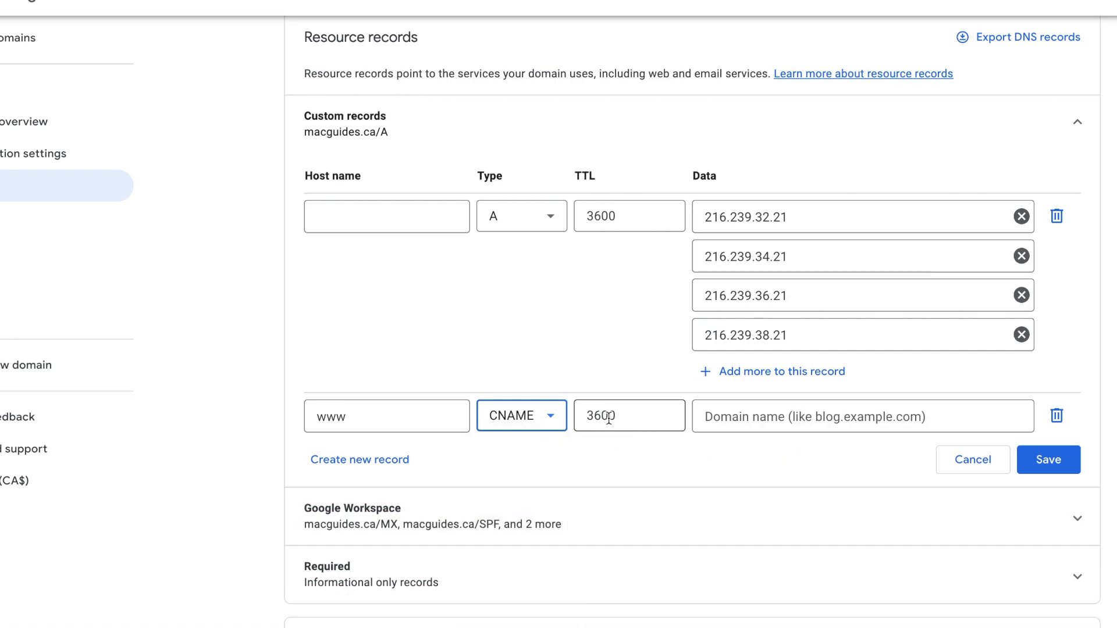
left_click(801, 414)
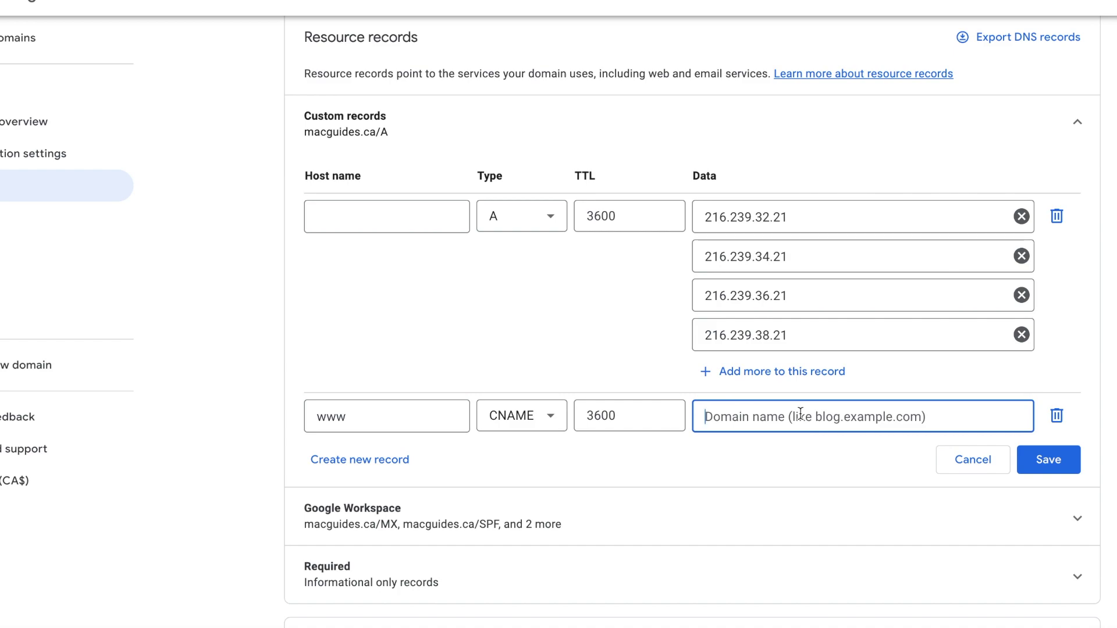
right_click(800, 414)
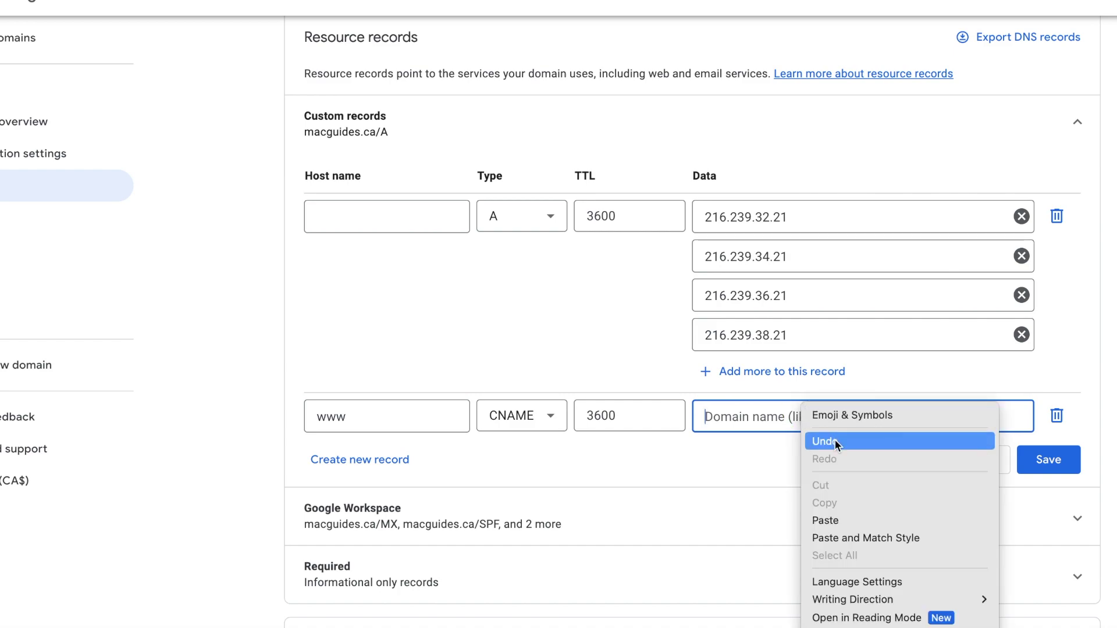
left_click(845, 518)
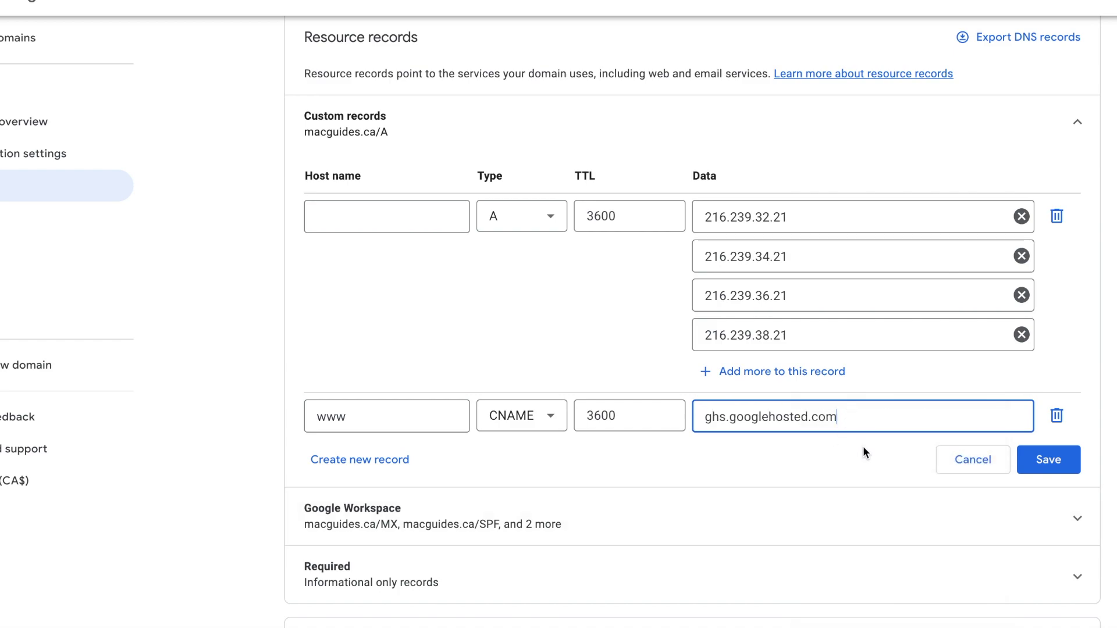
left_click(1053, 463)
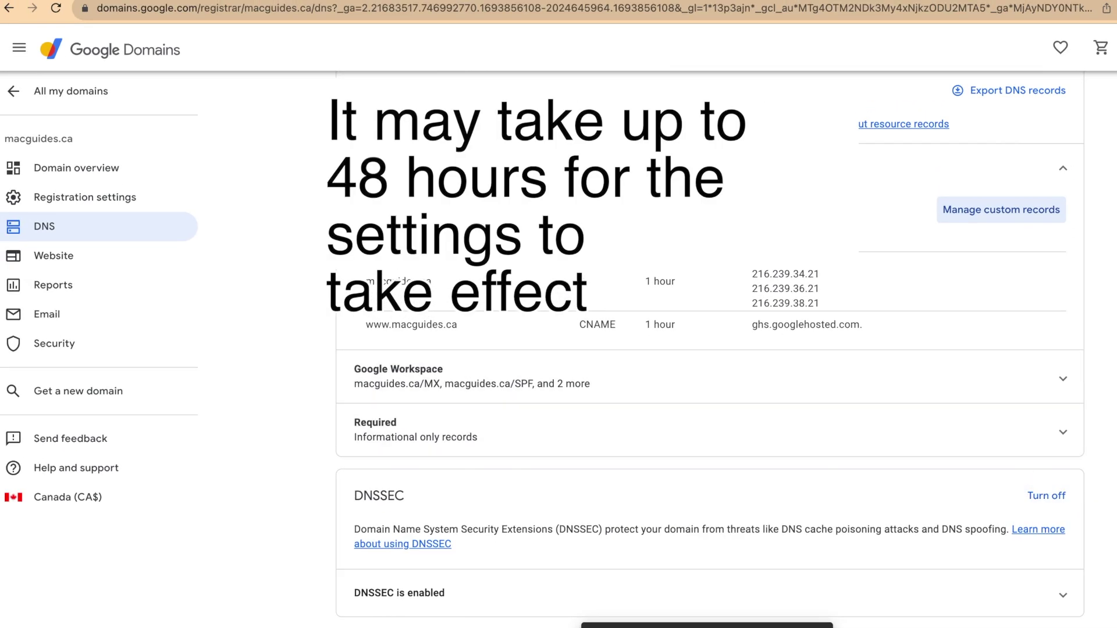
left_click(186, 16)
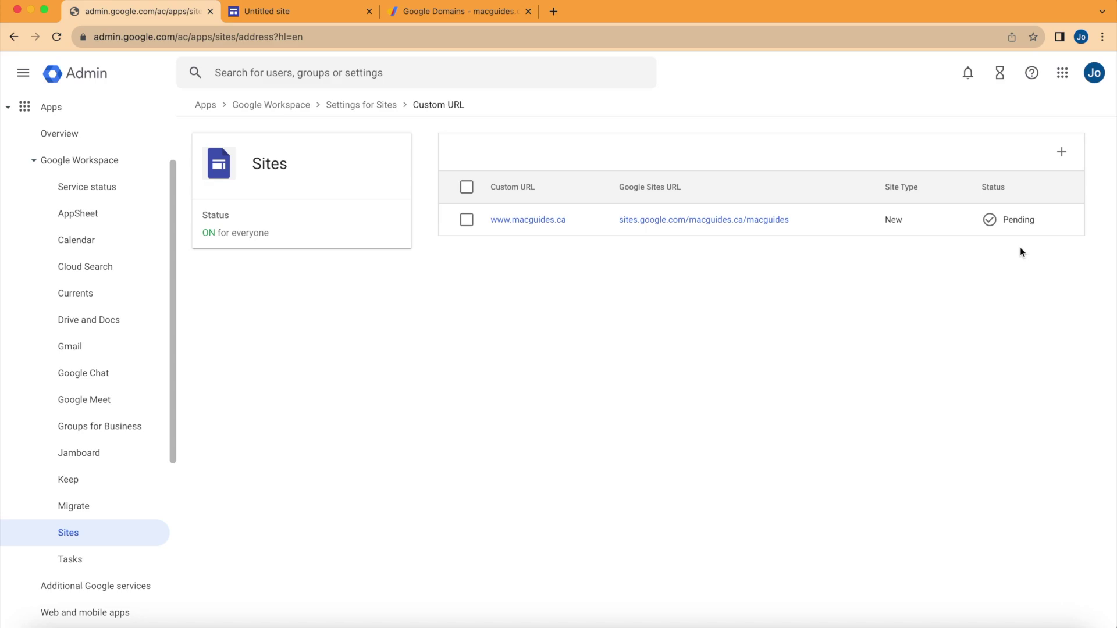
left_click(930, 37)
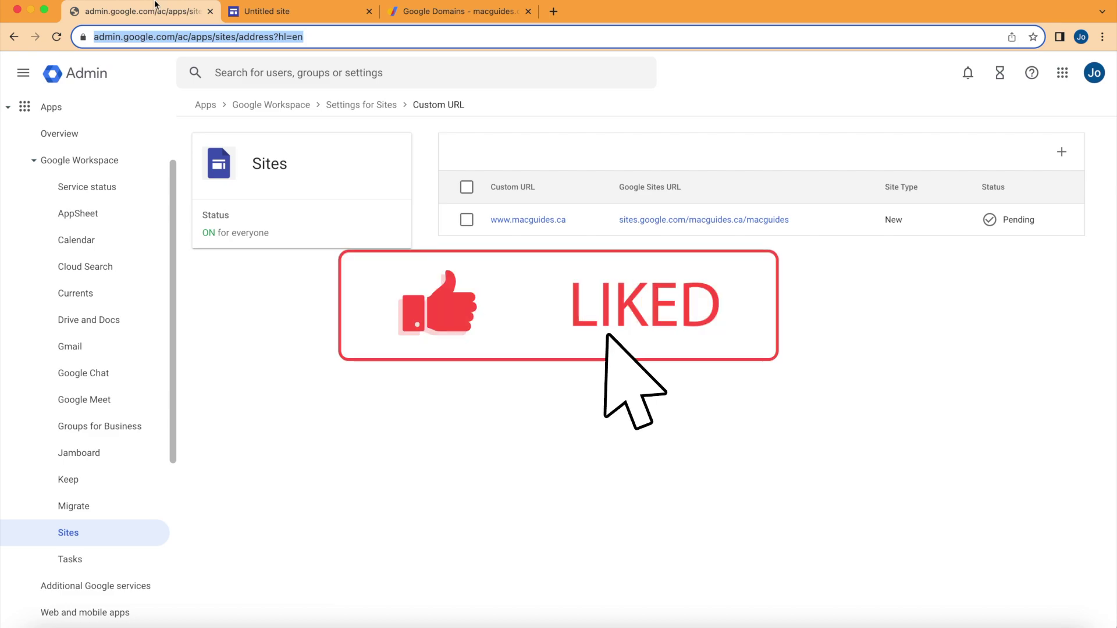
right_click(100, 36)
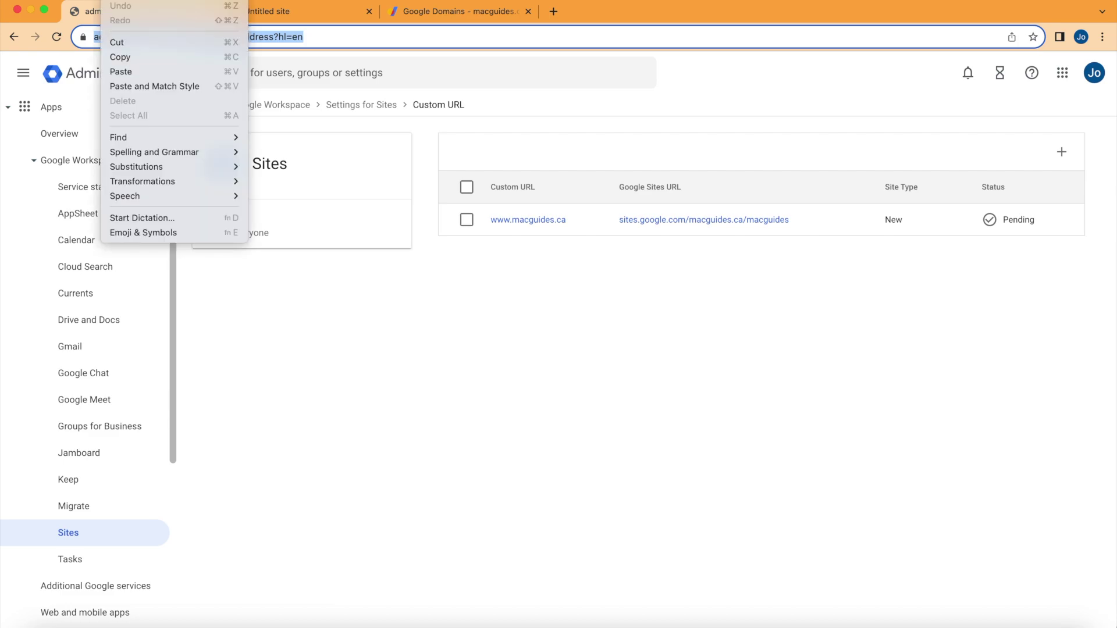
left_click(87, 2)
left_click(125, 35)
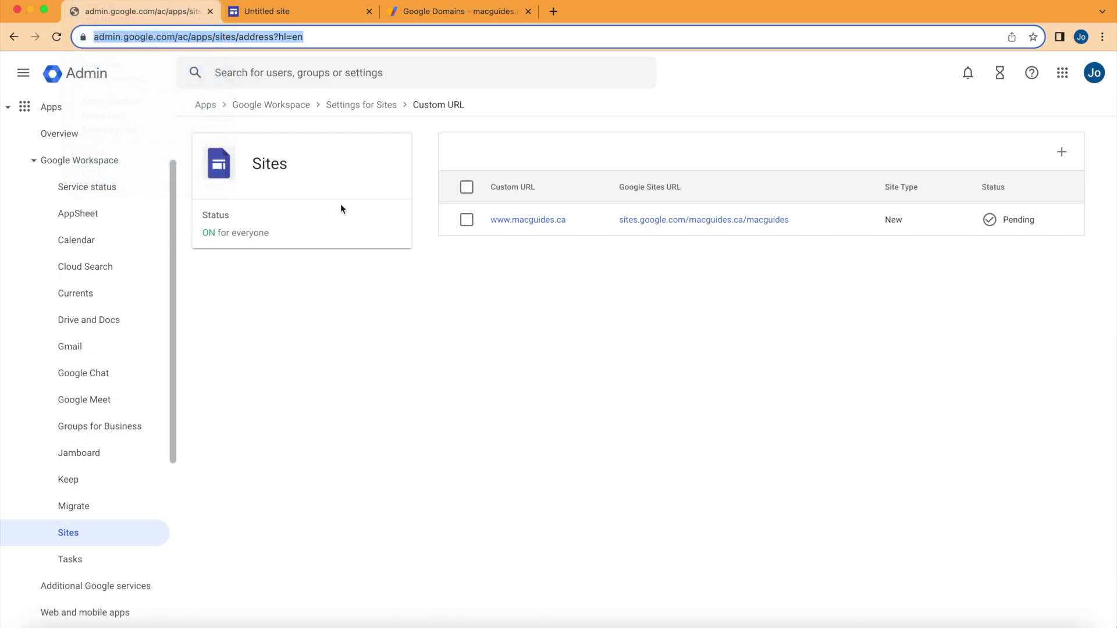
- Load macguides.ca in the Incognito window to confirm the MAC GUIDES home page appears, then close it
type("mac")
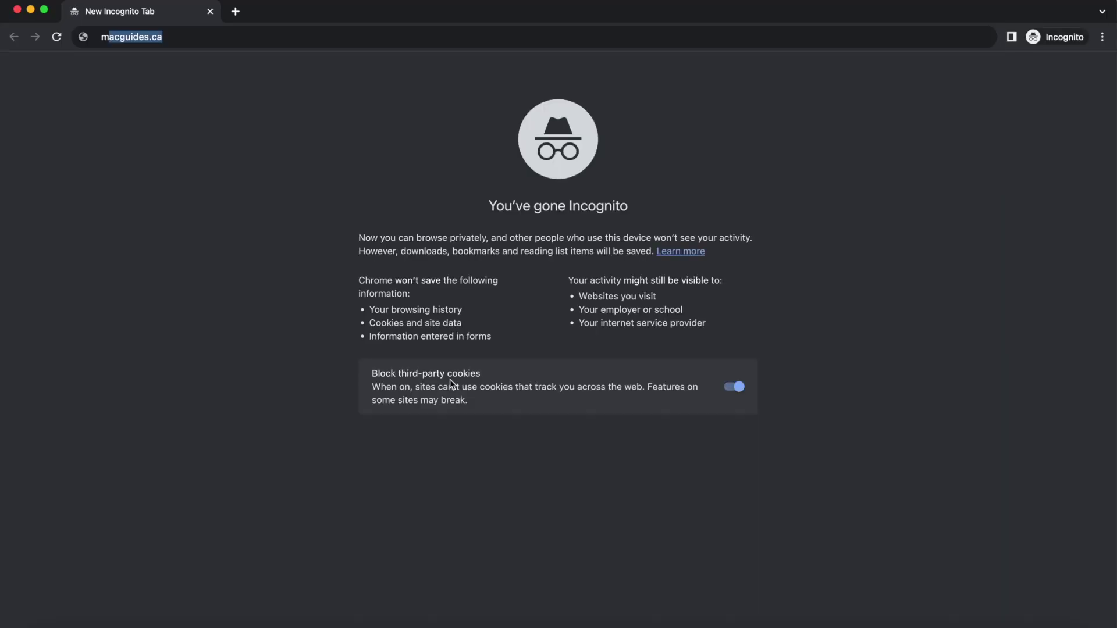
type("g")
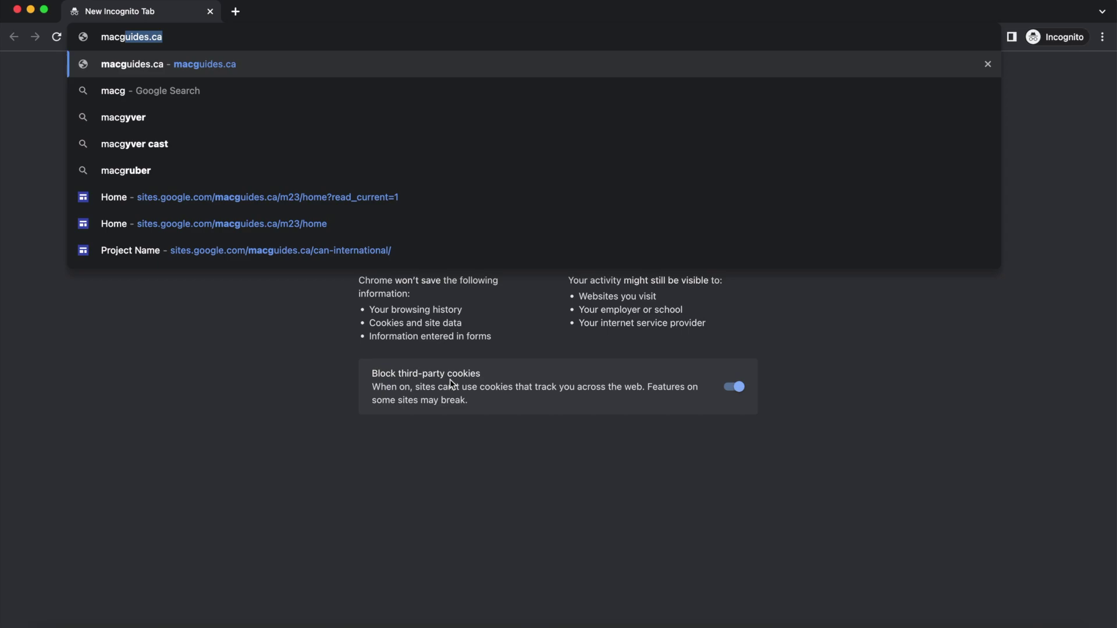
key("Return")
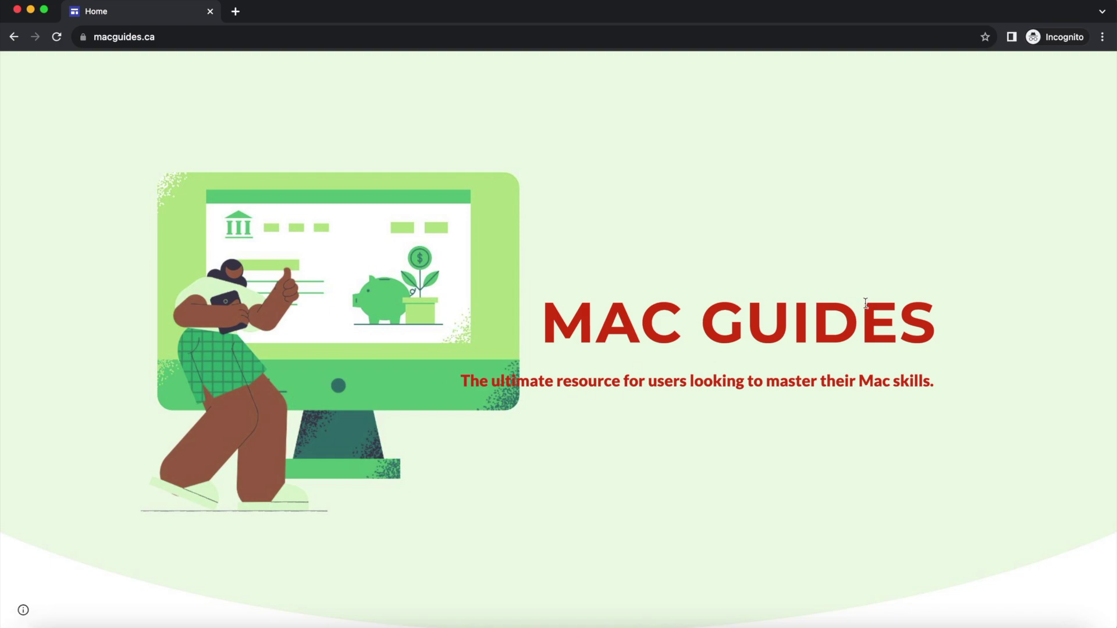
left_click(17, 10)
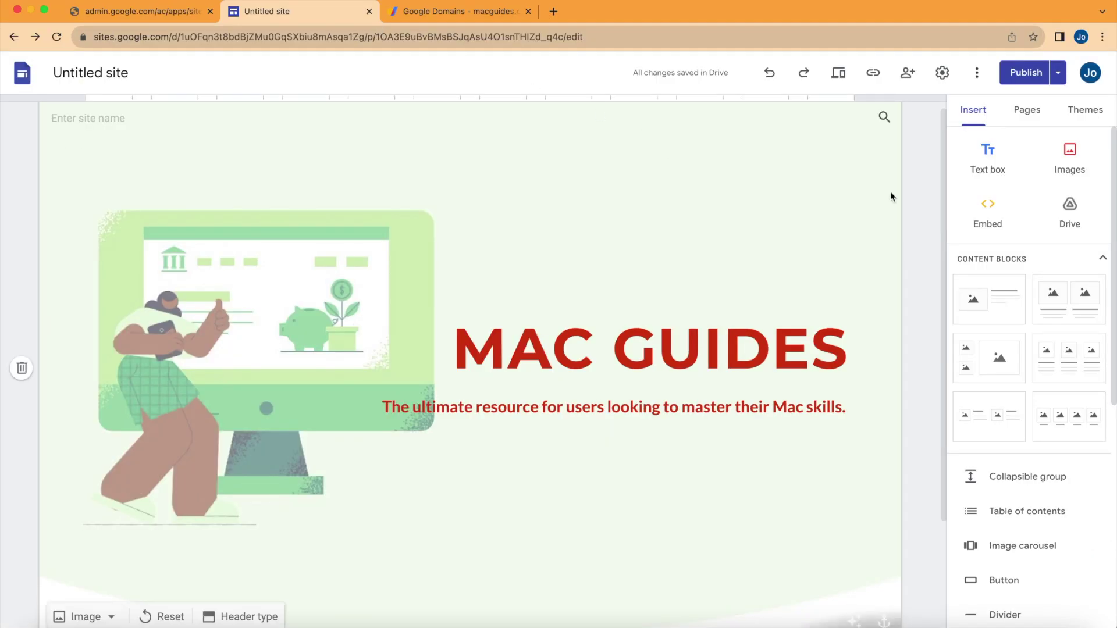
- Preview the MAC GUIDES site at tablet, phone, then large-screen widths
left_click(839, 74)
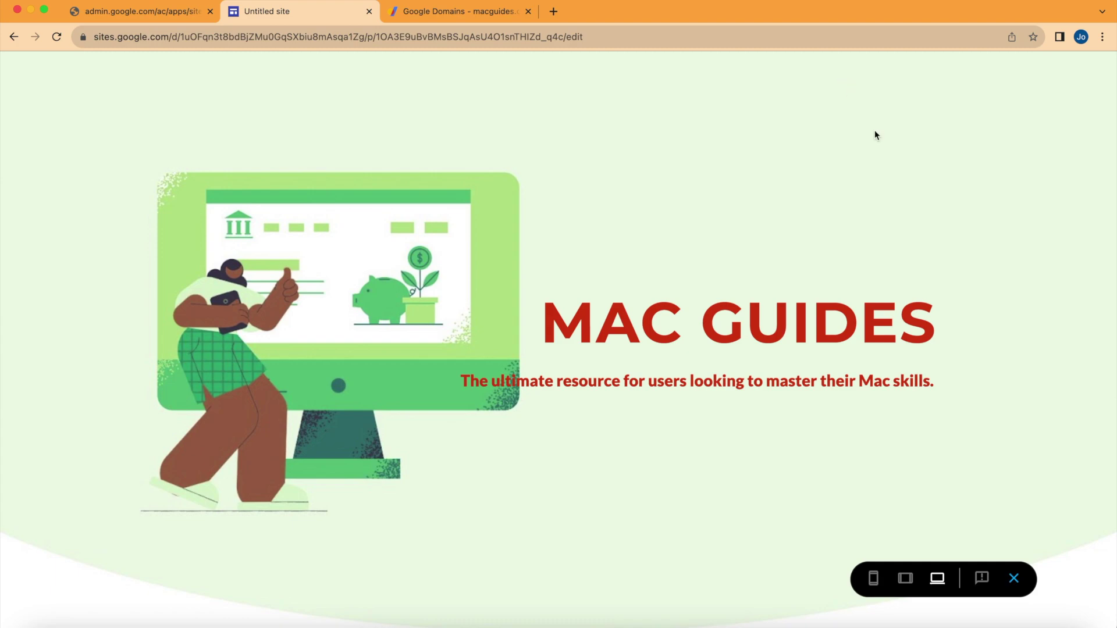
left_click(906, 580)
left_click(874, 579)
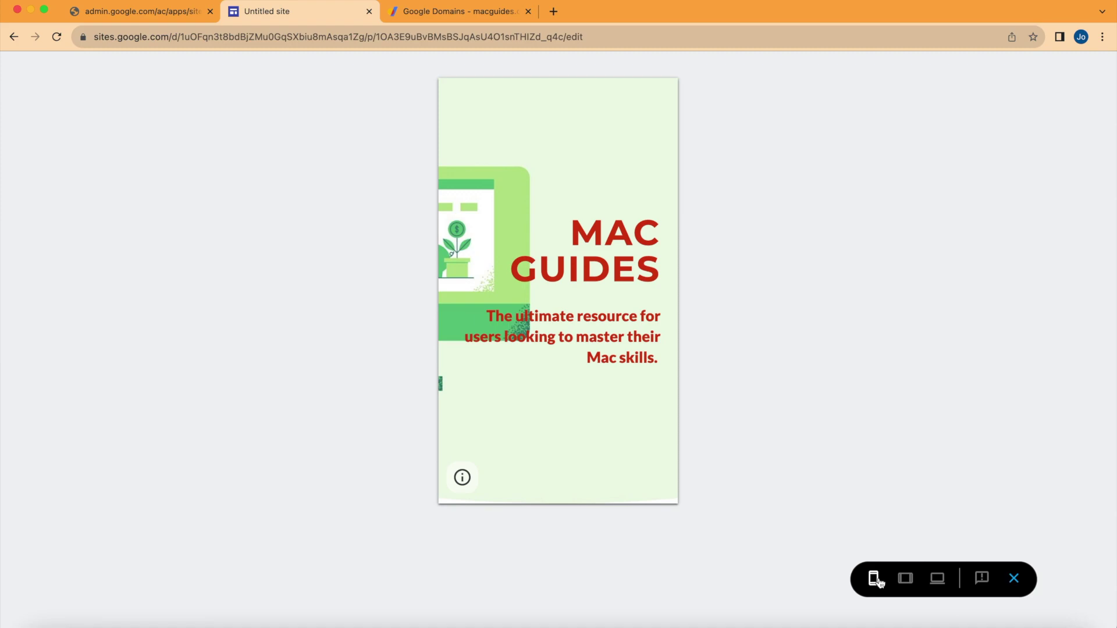
left_click(938, 578)
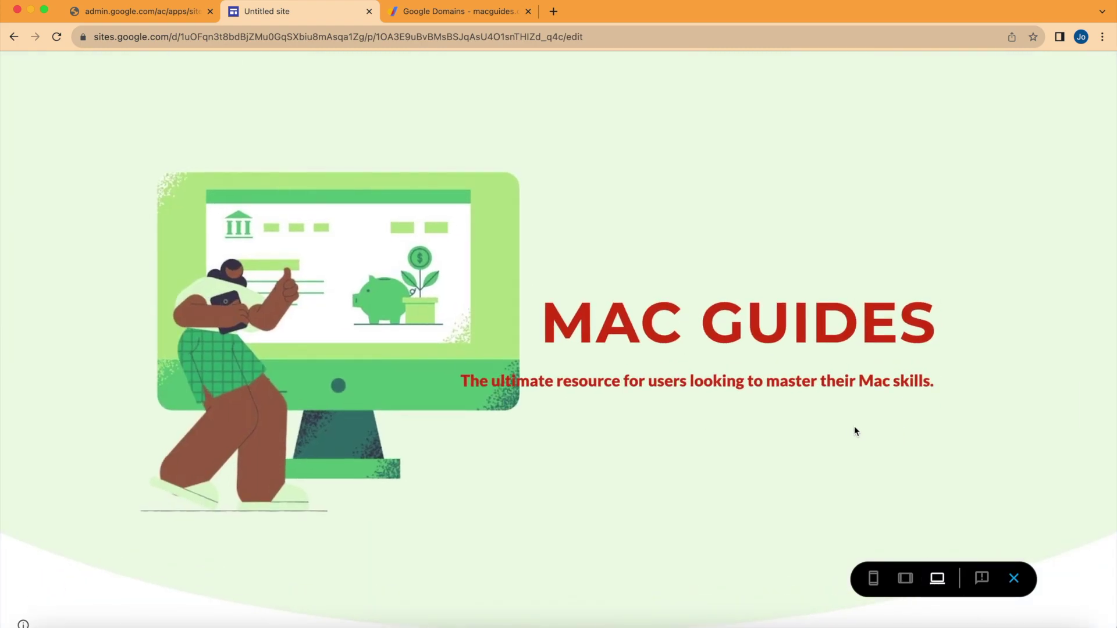